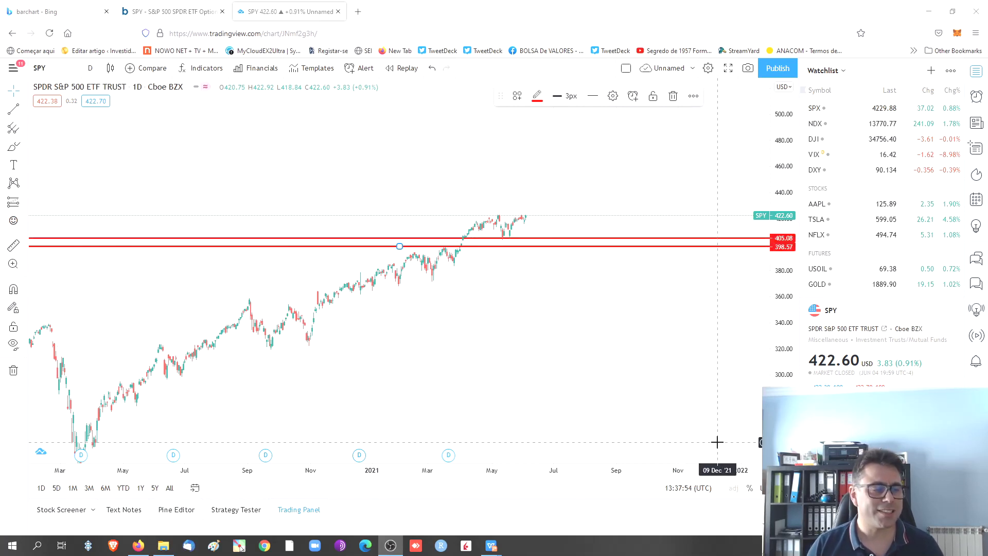
# Switch to the Barchart SPY Volatility & Greeks page and select the 2021-12-17 (m) option expiration.
pyautogui.click(195, 20)
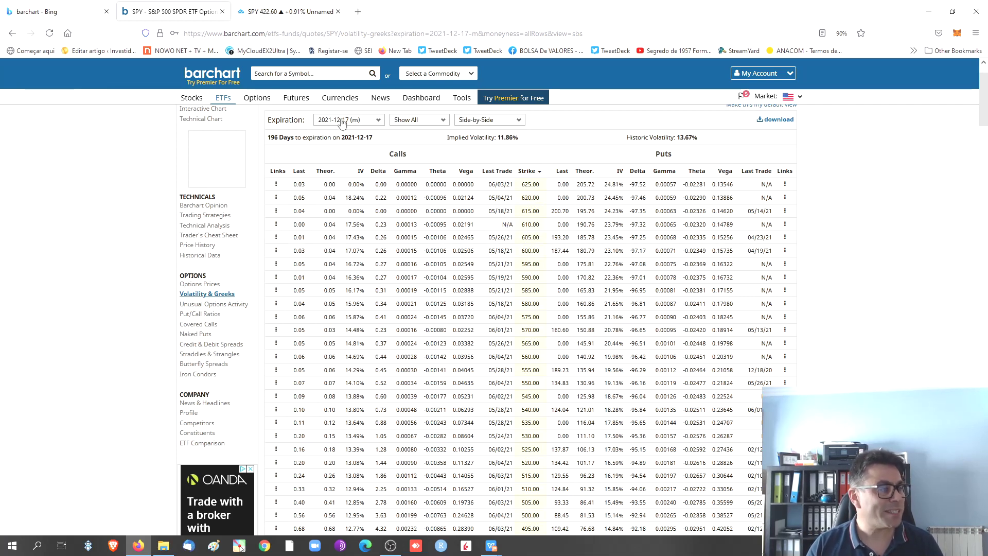
pyautogui.click(357, 123)
pyautogui.scroll(-1, 365, 201)
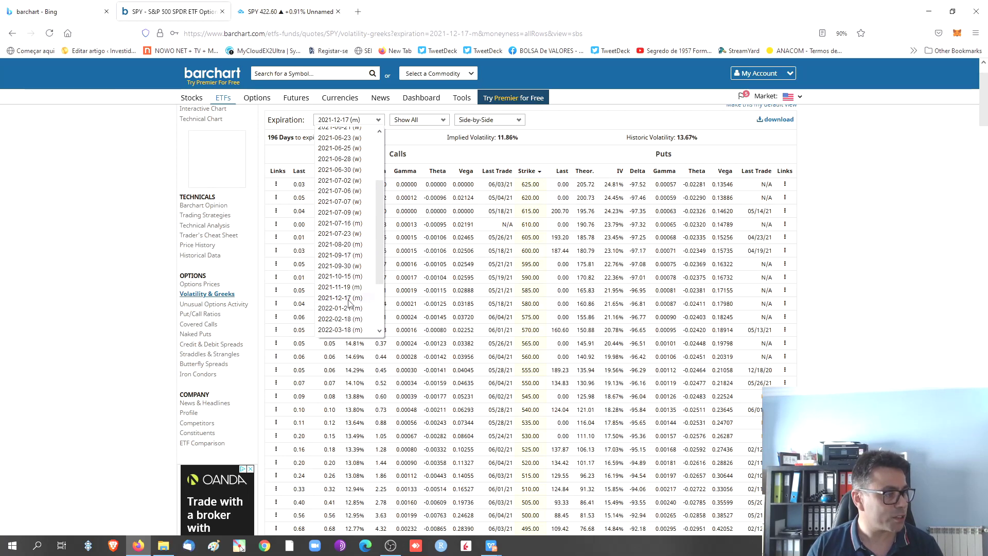
pyautogui.click(349, 299)
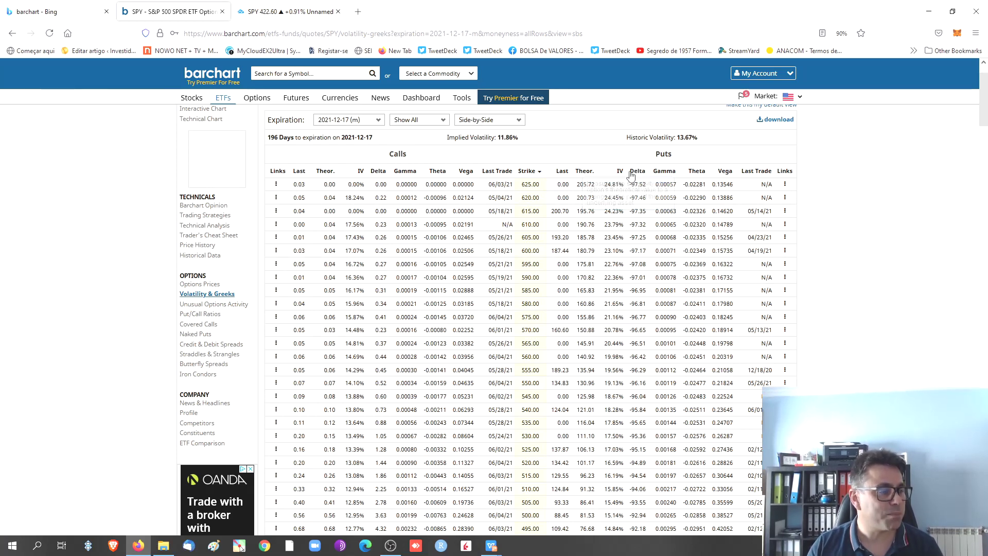
# Find the 405 strike in the option chain and highlight its put delta.
pyautogui.scroll(-3, 547, 341)
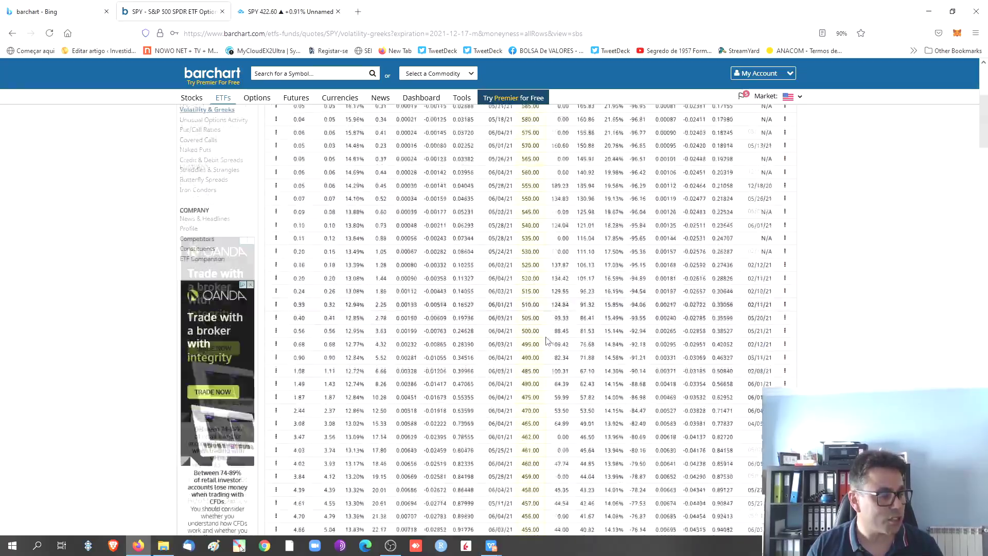
pyautogui.scroll(4, 547, 340)
pyautogui.scroll(-2, 621, 276)
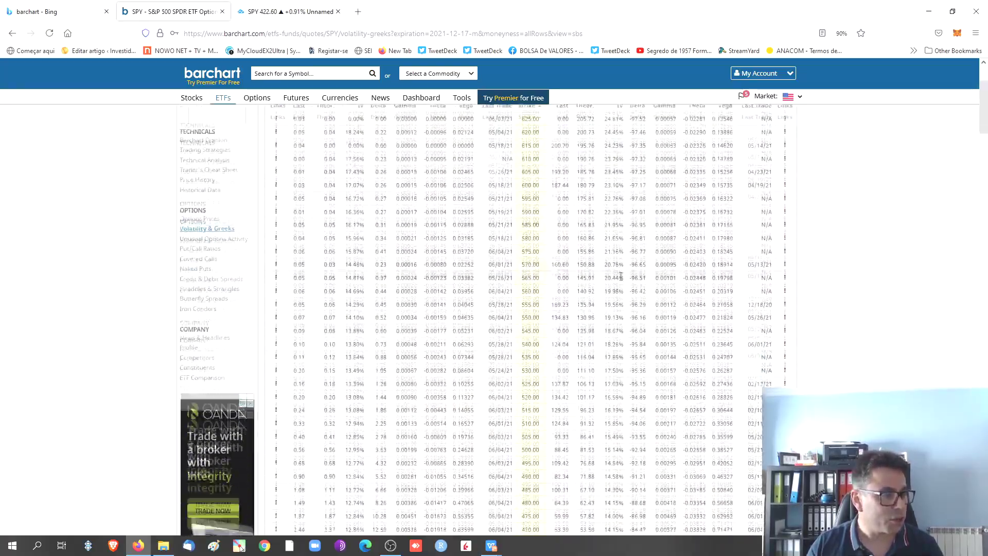
pyautogui.scroll(-5, 621, 276)
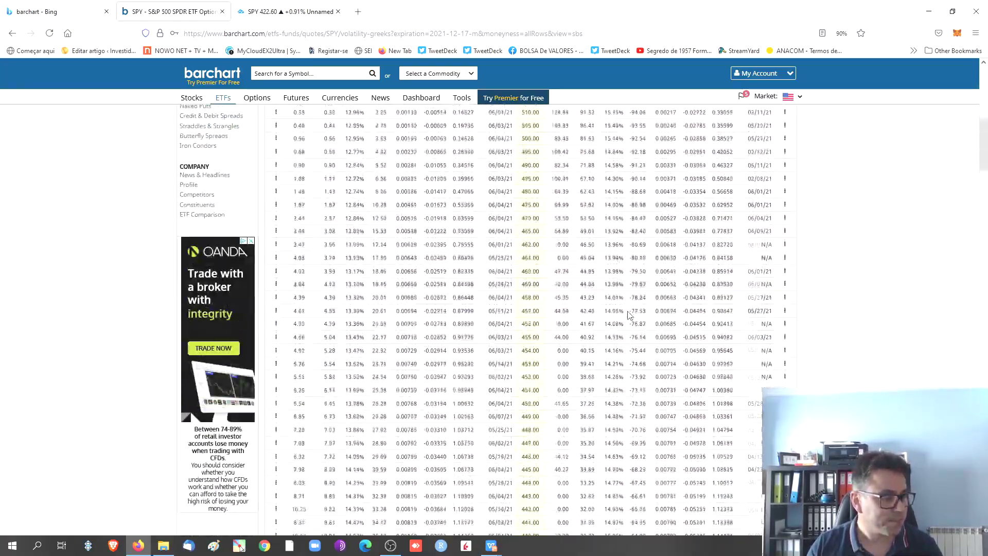
pyautogui.scroll(-4, 629, 314)
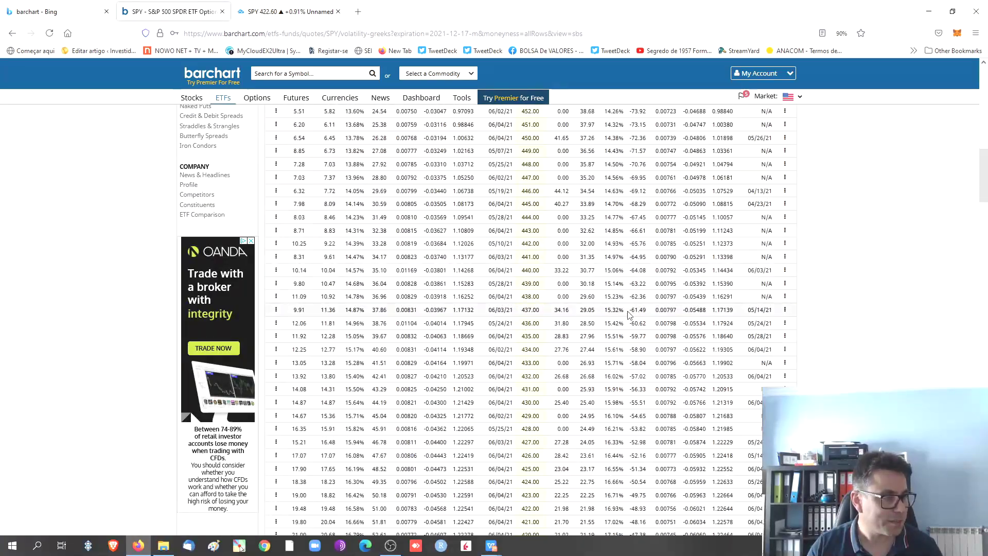
pyautogui.scroll(-1, 629, 314)
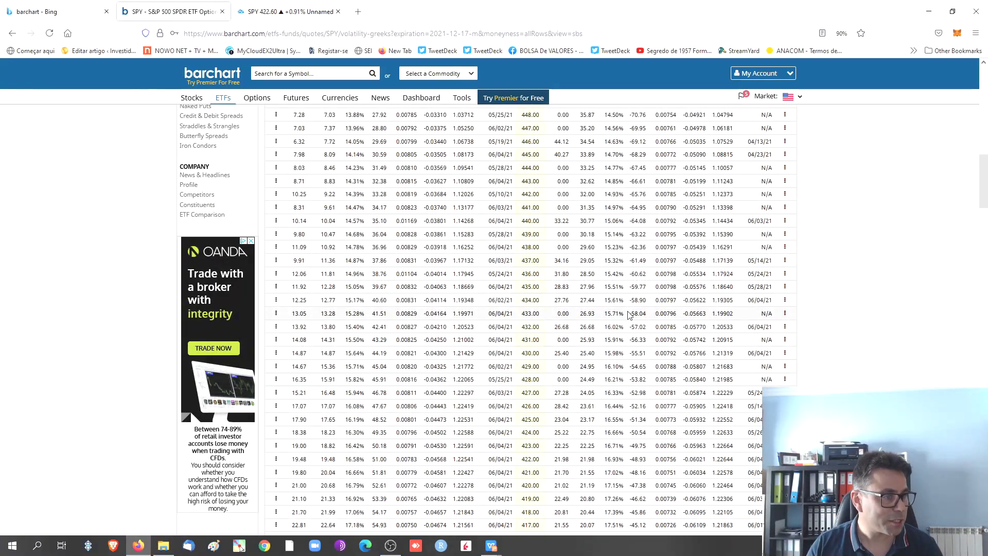
pyautogui.scroll(-6, 629, 314)
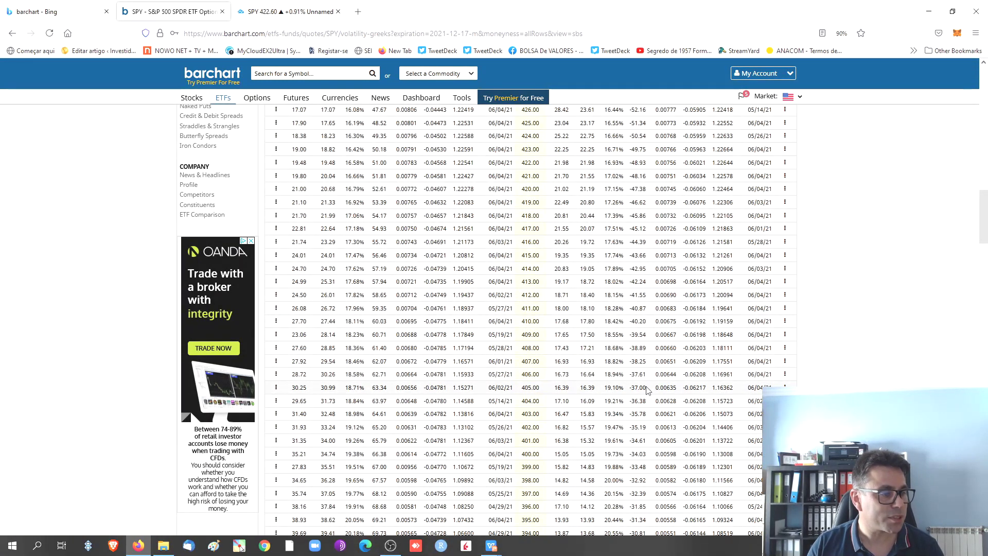
pyautogui.moveTo(647, 387); pyautogui.dragTo(629, 392)
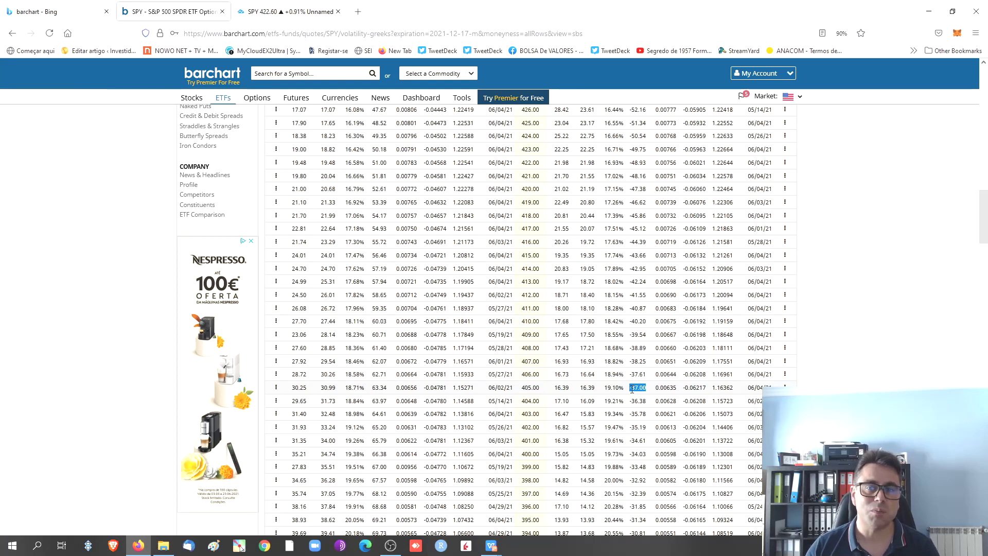
# Switch to the OPCOES.xlsm workbook in WPS Office and review the stock price, volatility, interest rate and dividend yield inputs.
pyautogui.hotkey('alt', 'Tab')
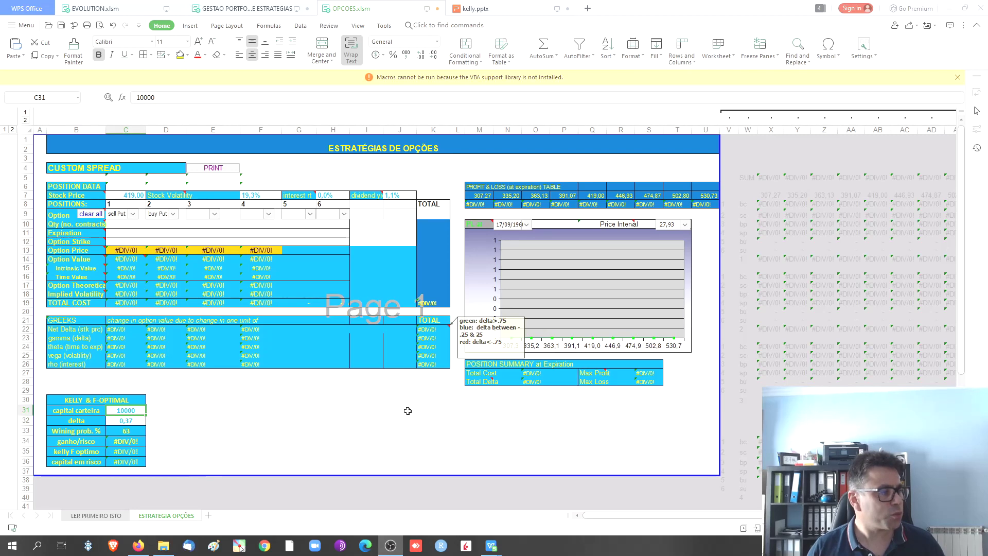
pyautogui.click(400, 430)
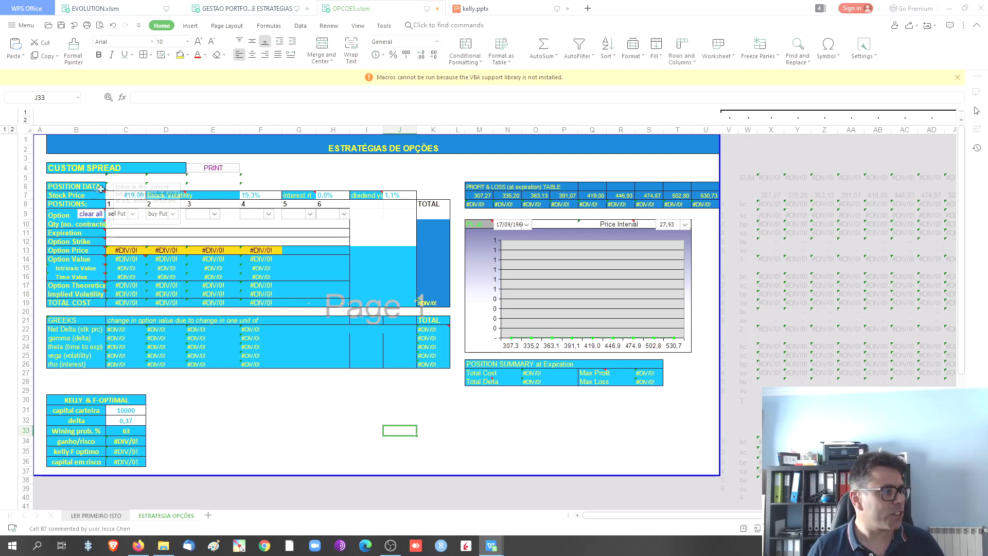
pyautogui.click(127, 196)
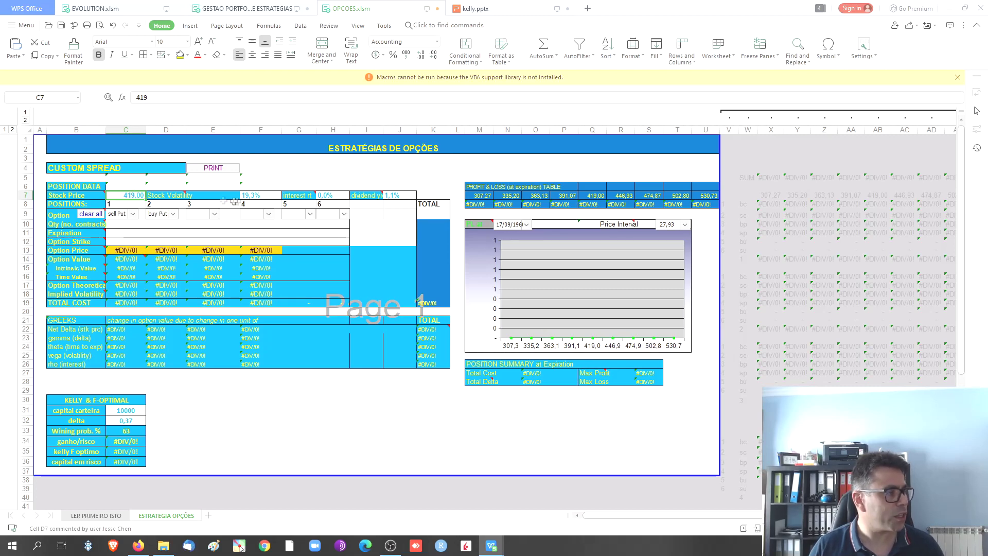
pyautogui.click(257, 195)
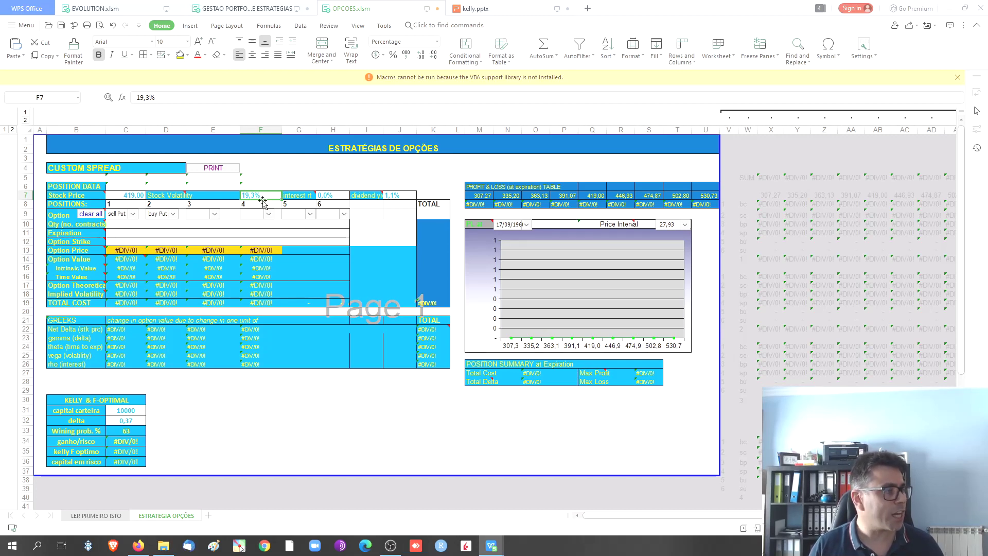
pyautogui.click(328, 197)
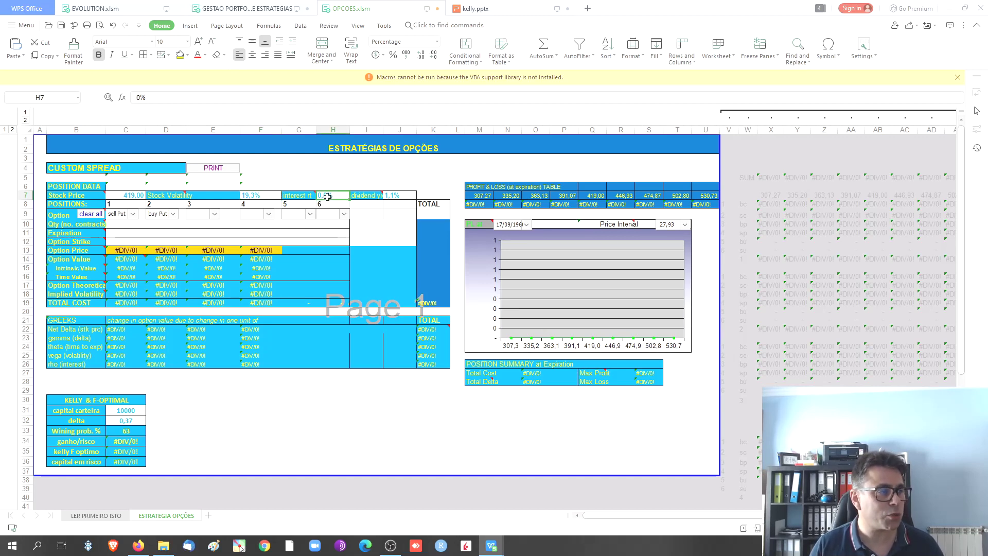
pyautogui.click(390, 195)
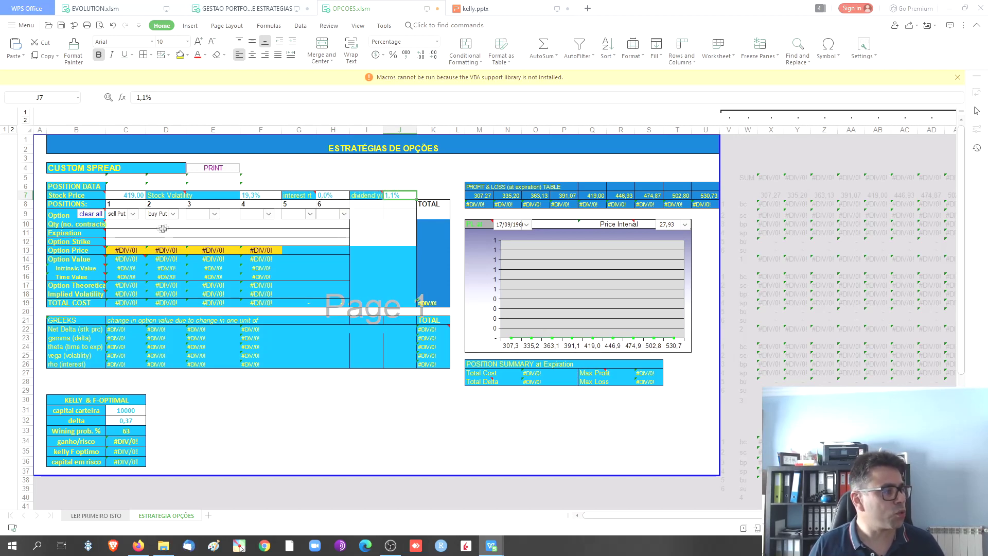
# Fill in the sell Put position with quantity 1, strike 405 and expiration 2021/12/17.
pyautogui.click(130, 224)
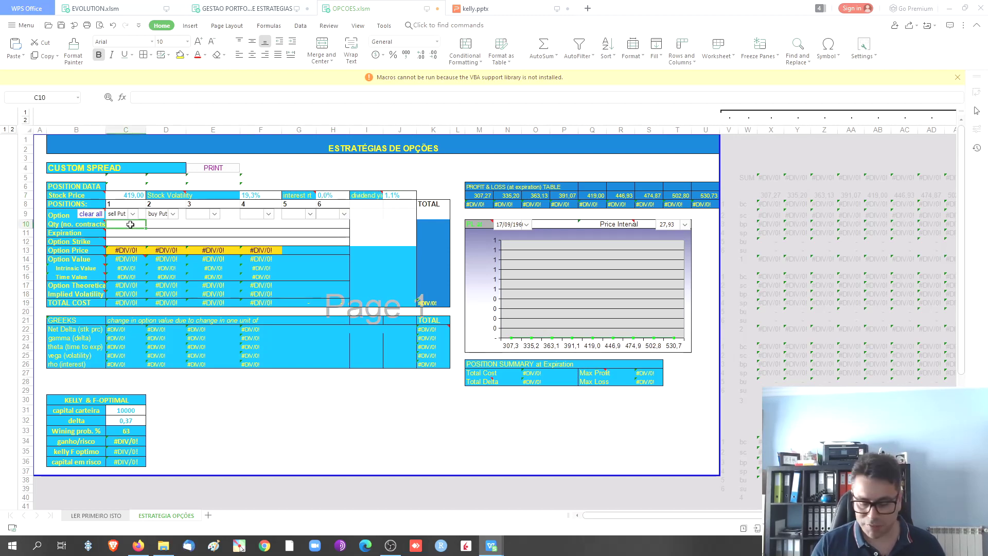
pyautogui.write('1')
pyautogui.press('Return')
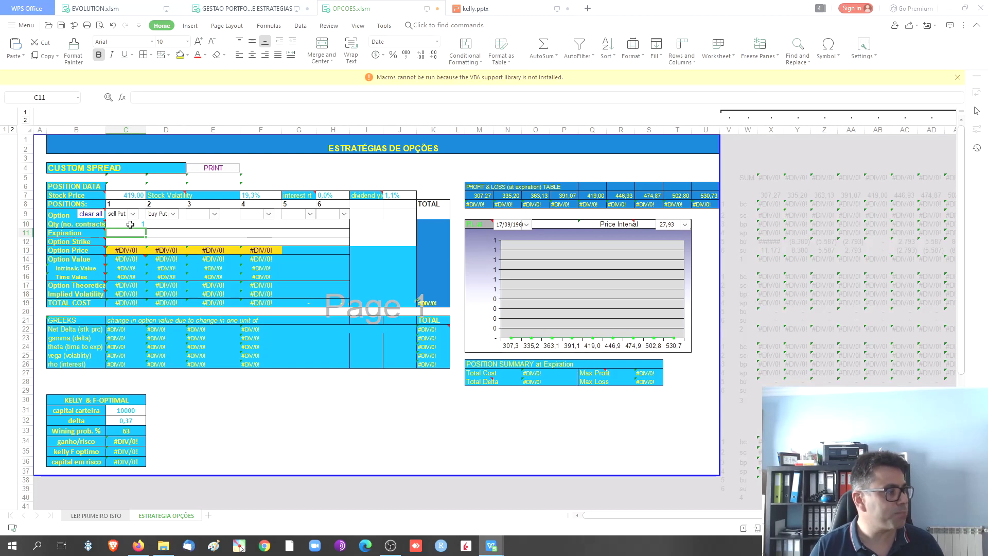
pyautogui.click(132, 244)
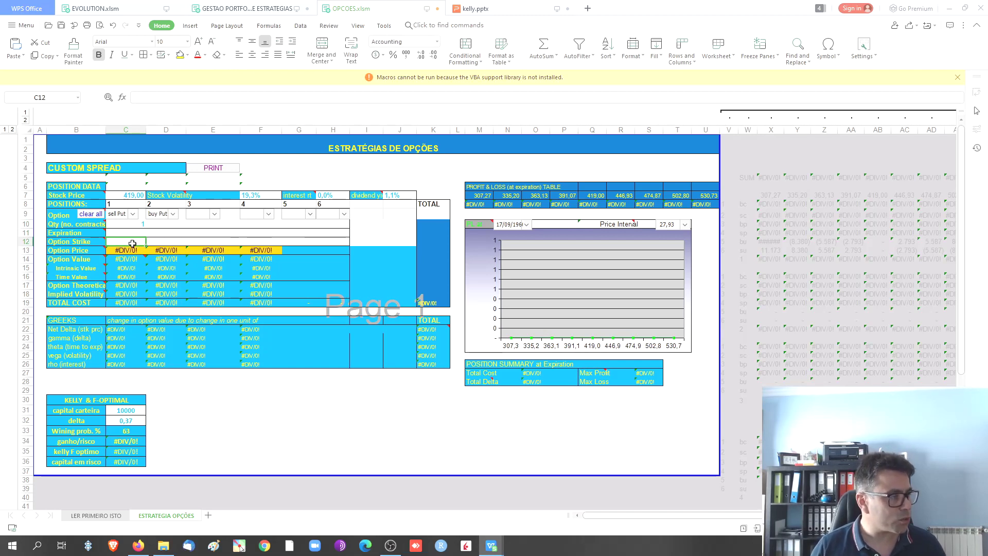
pyautogui.write('405')
pyautogui.press('Return')
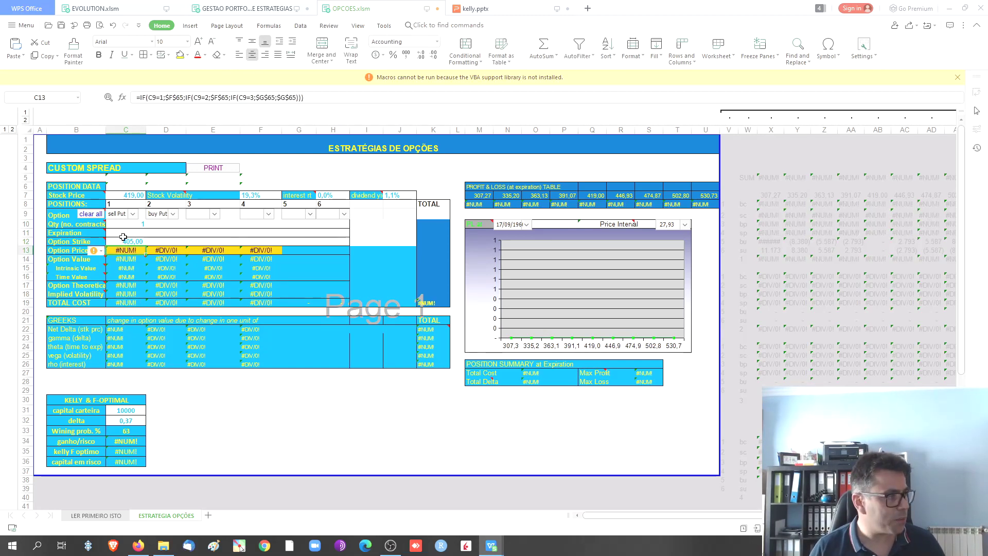
pyautogui.click(124, 236)
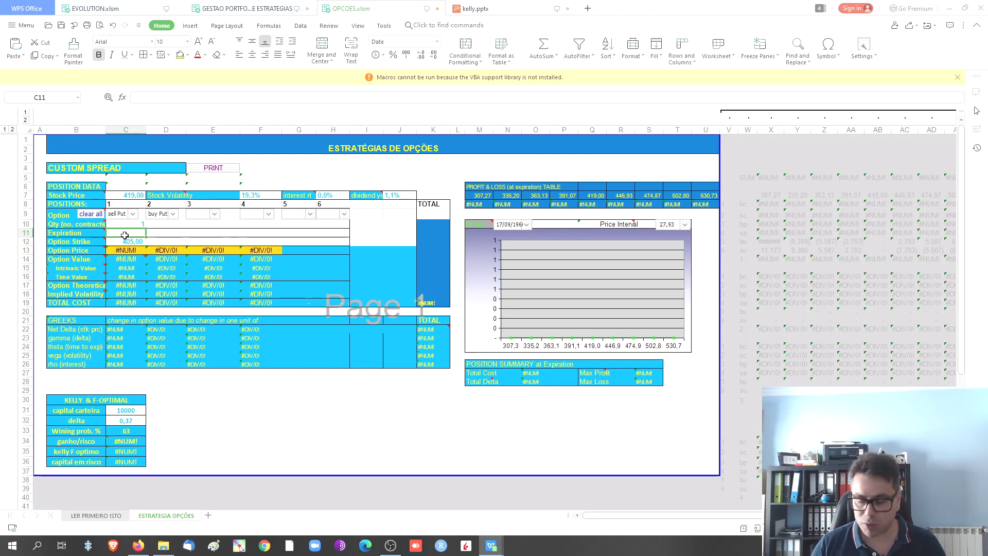
pyautogui.write('2021/12/')
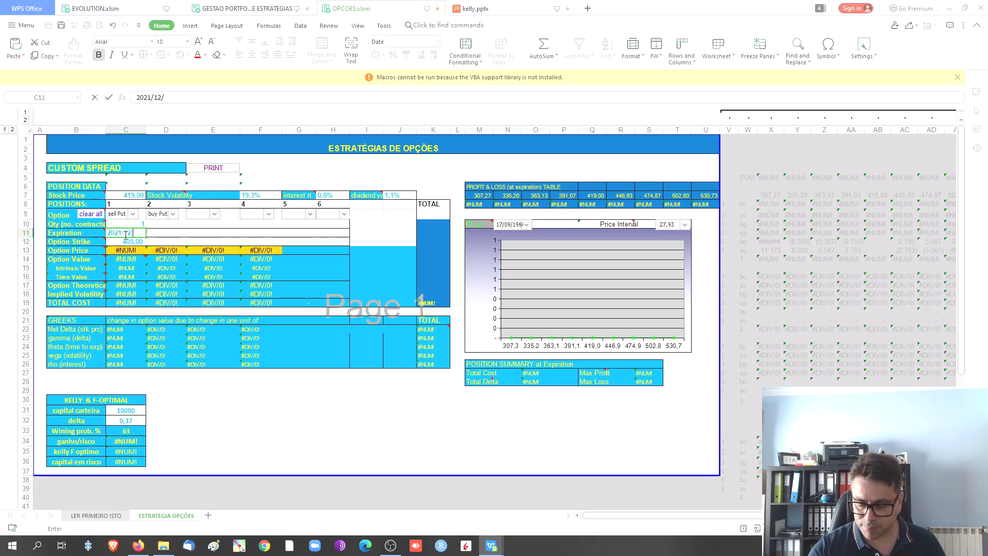
pyautogui.write('17')
pyautogui.press('Return')
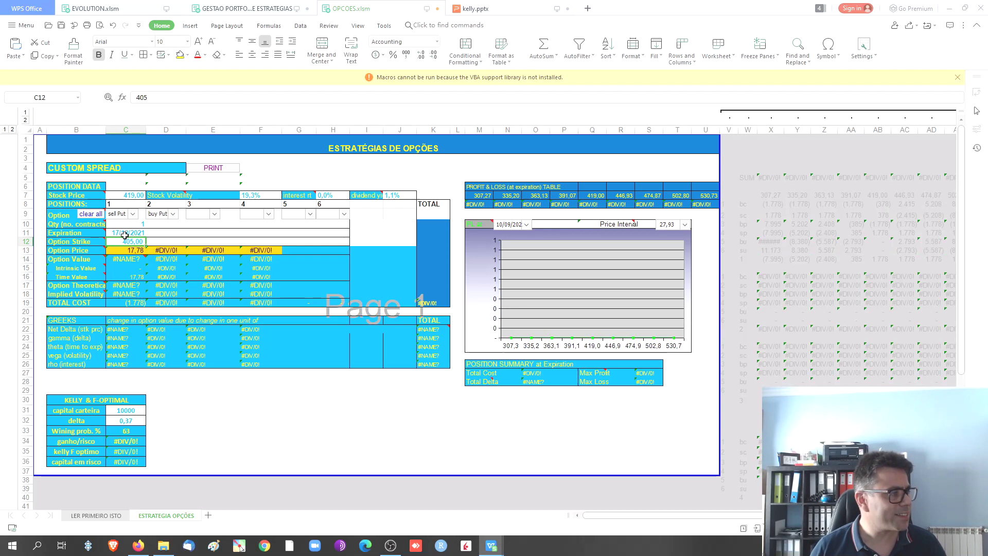
# Fill in the buy Put position with quantity 1, strike 400 and expiration 2021/12/17.
pyautogui.click(160, 226)
pyautogui.write('1')
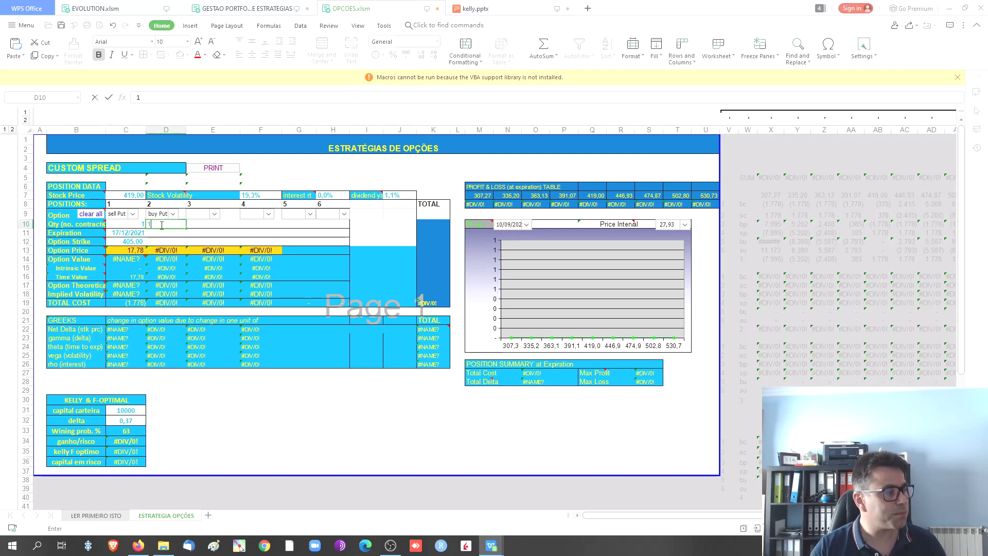
pyautogui.press('Return')
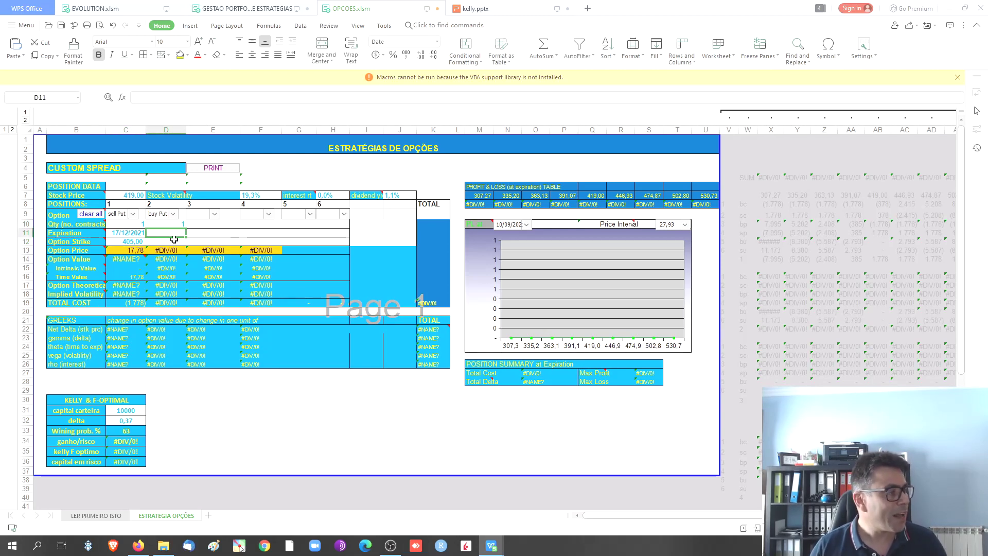
pyautogui.click(174, 241)
pyautogui.write('400')
pyautogui.press('Return')
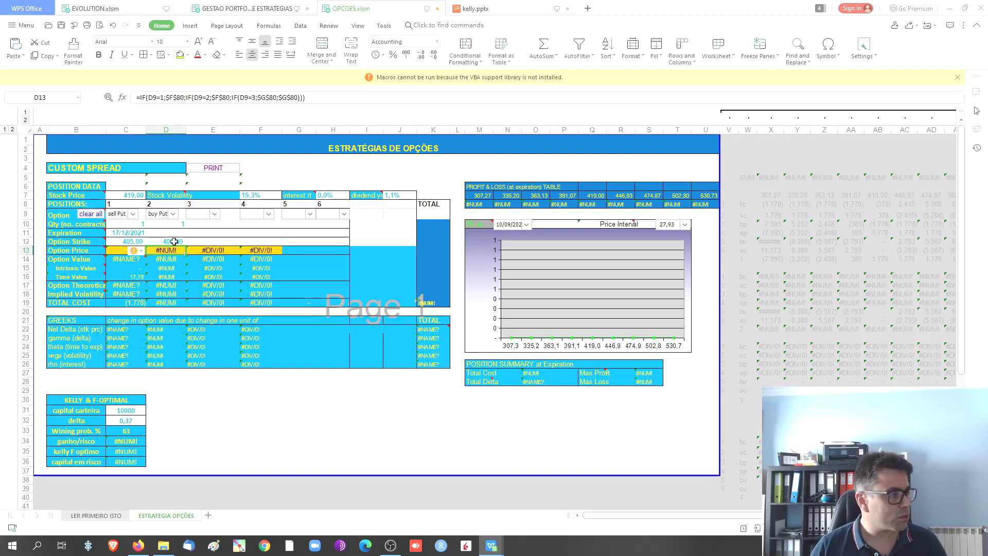
pyautogui.click(174, 233)
pyautogui.write('20')
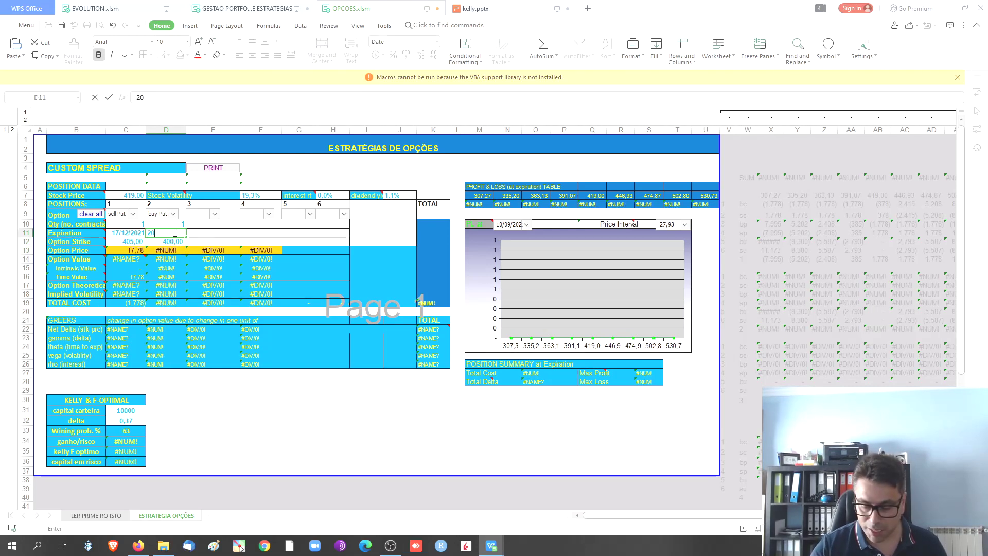
pyautogui.write('21/12/')
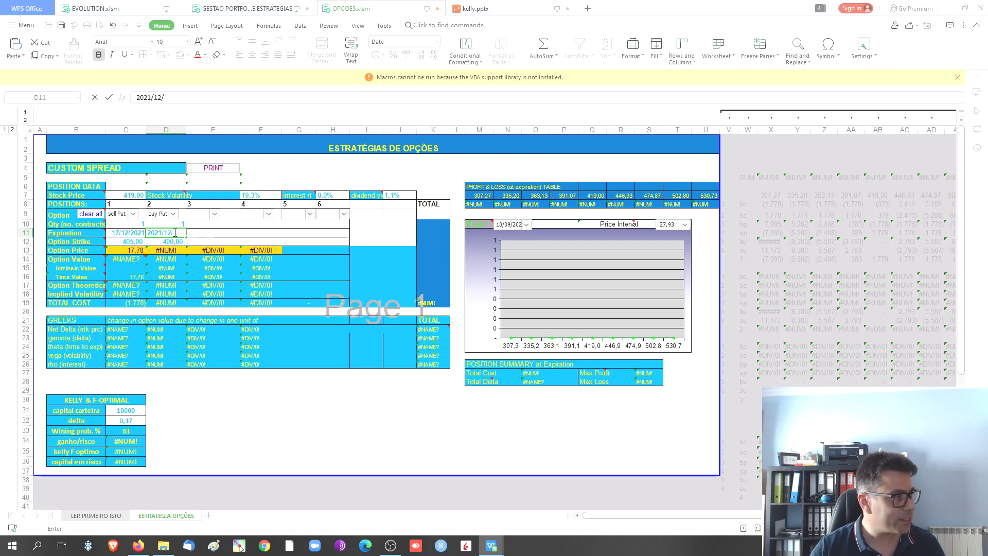
pyautogui.write('17')
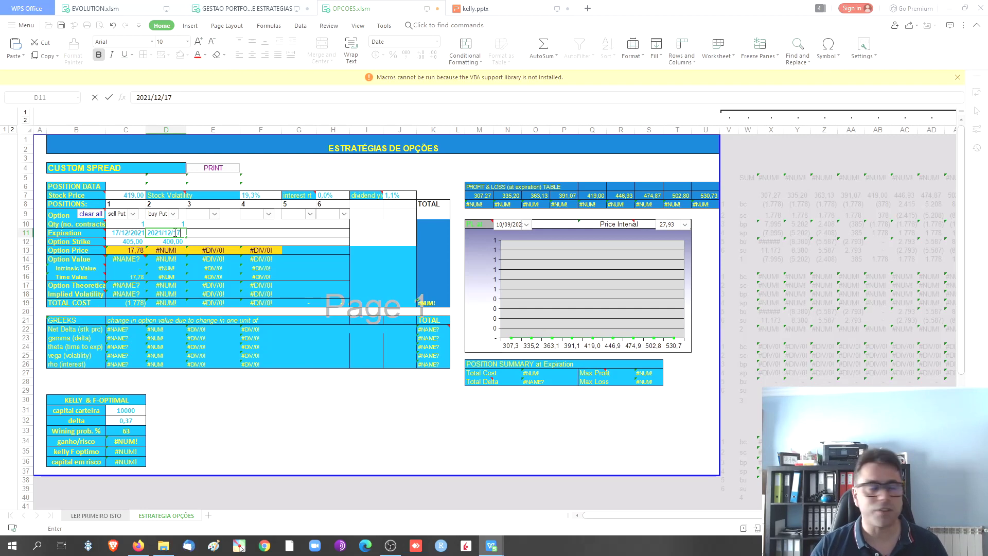
pyautogui.press('Return')
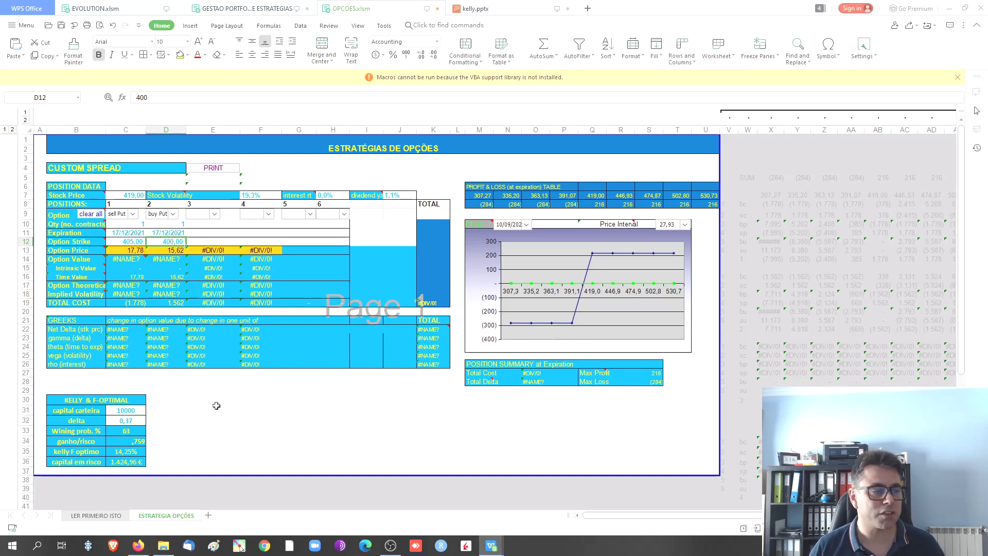
# Review the position summary at expiration and the gain/risk, winning probability and delta cells of the Kelly & F-Optimal table.
pyautogui.click(584, 374)
pyautogui.click(695, 375)
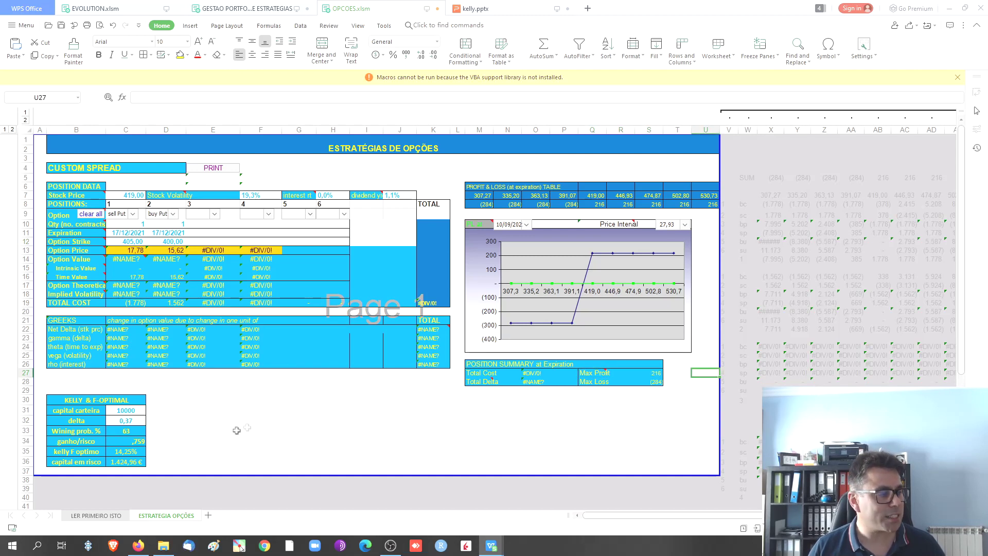
pyautogui.click(137, 443)
pyautogui.click(135, 431)
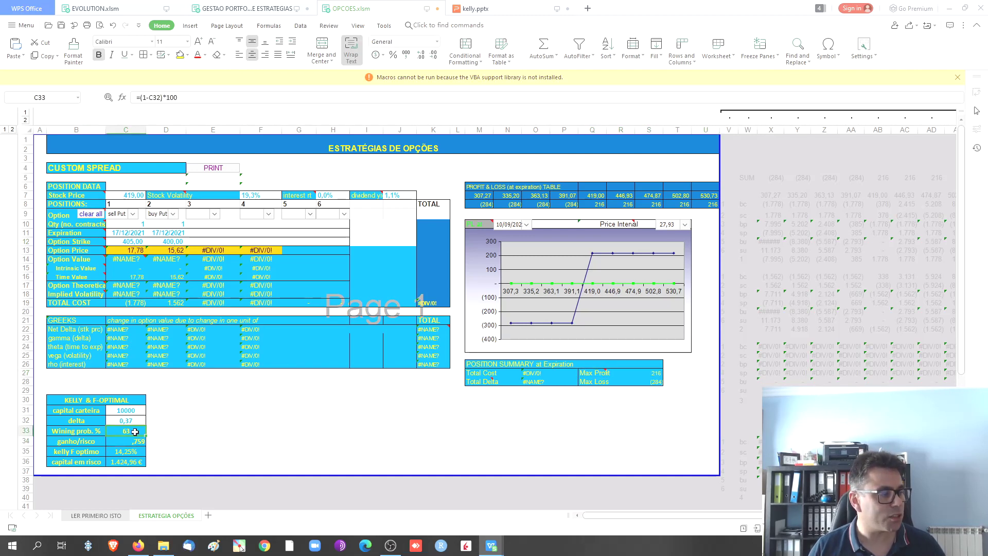
pyautogui.click(132, 421)
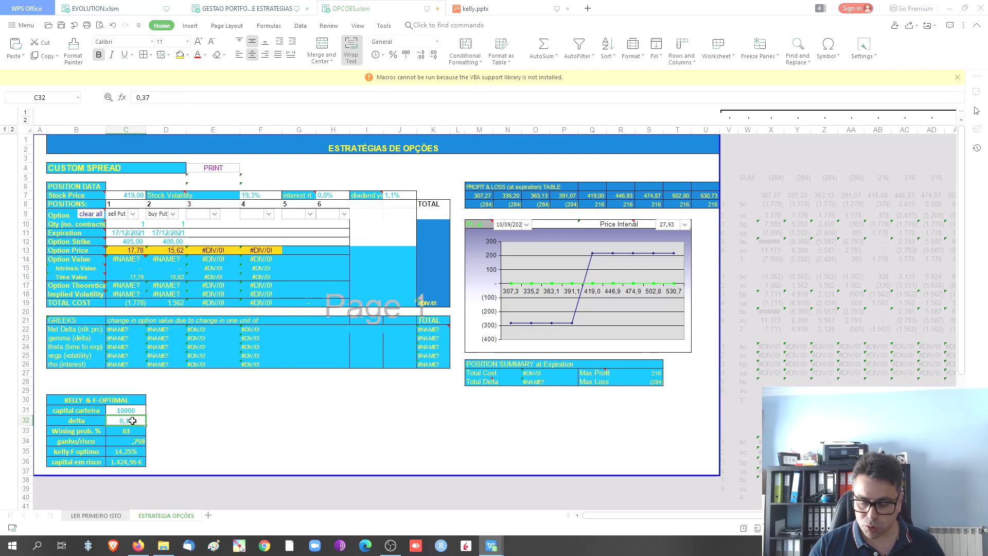
pyautogui.doubleClick(132, 421)
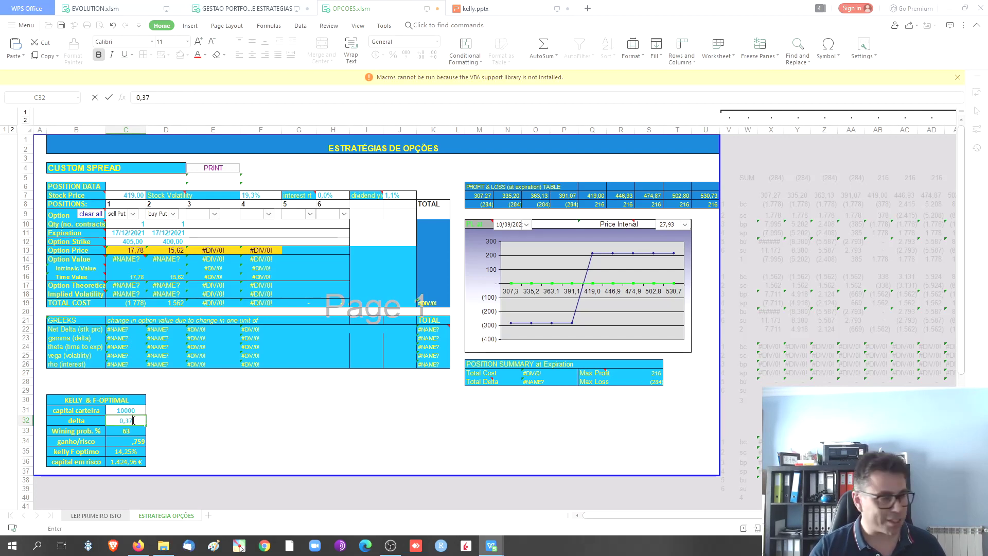
pyautogui.press('Return')
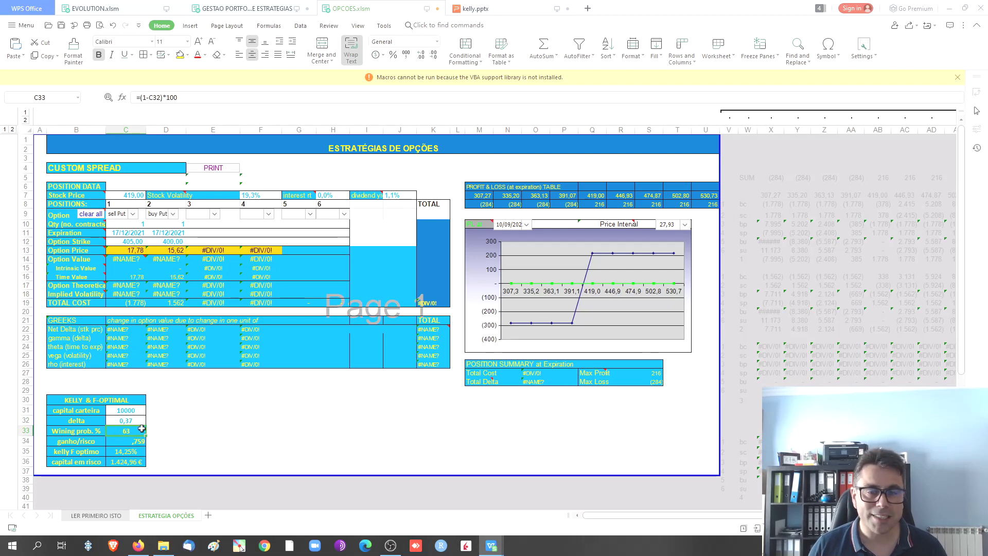
# Set the portfolio capital to 5000 in the Kelly & F-Optimal table and review the Kelly percentage, capital at risk and maximum loss.
pyautogui.click(132, 410)
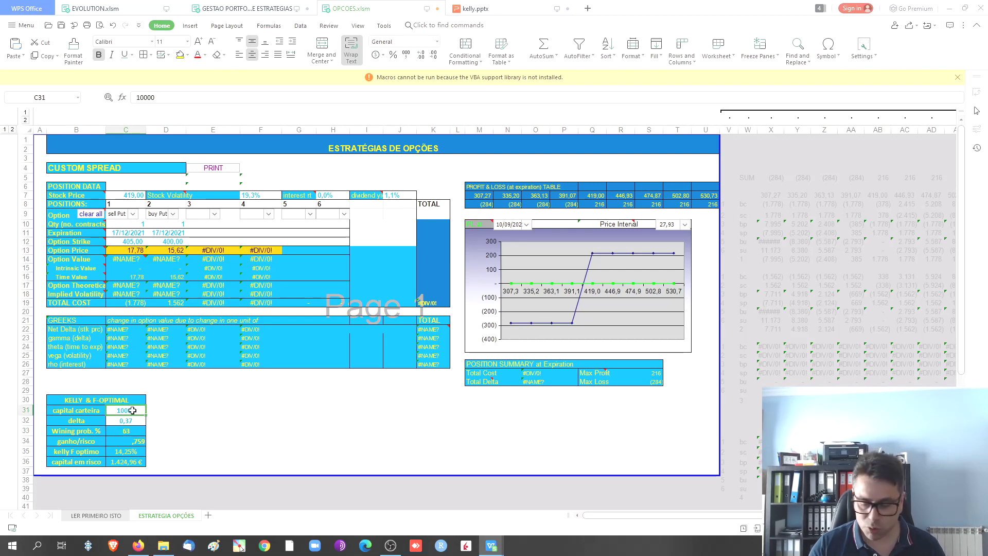
pyautogui.write('5000')
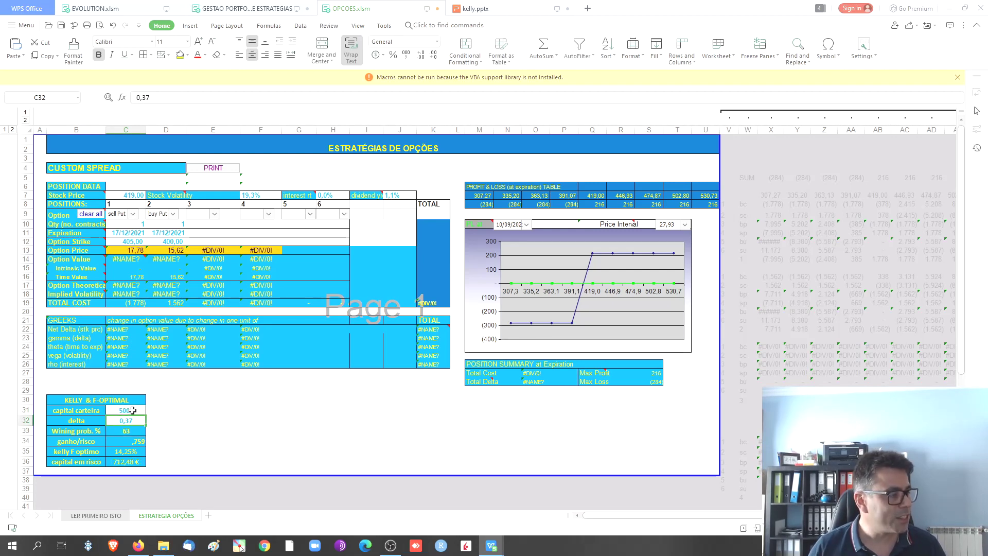
pyautogui.click(286, 441)
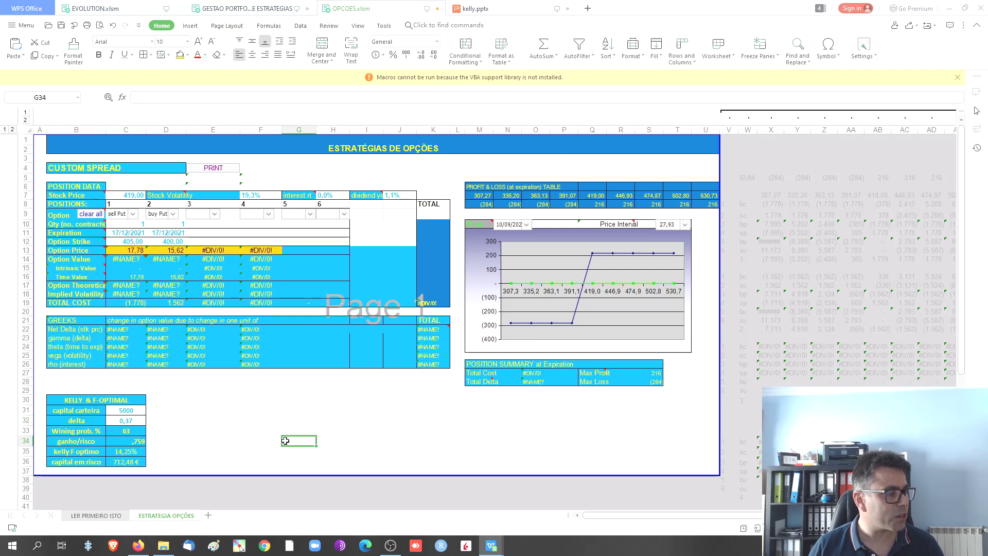
pyautogui.click(140, 451)
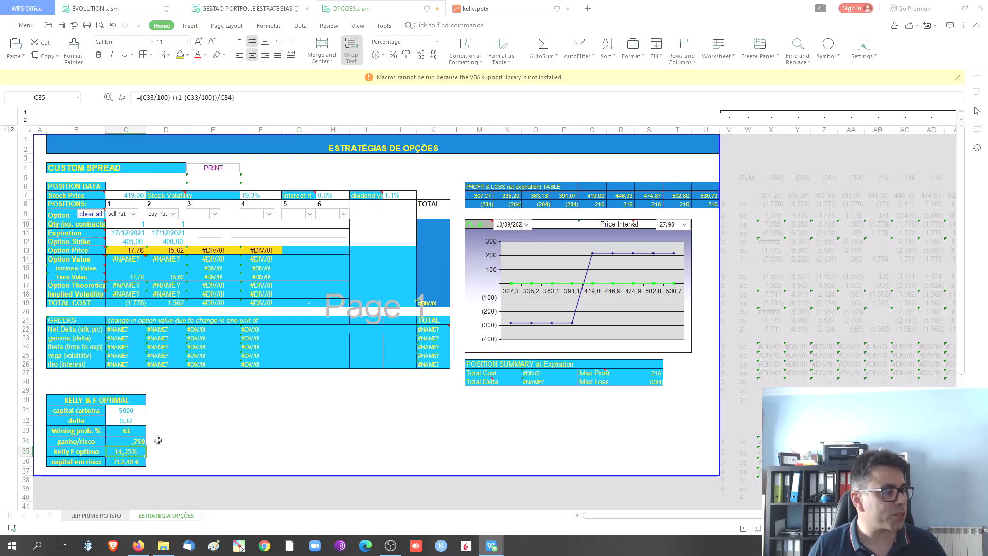
pyautogui.click(157, 462)
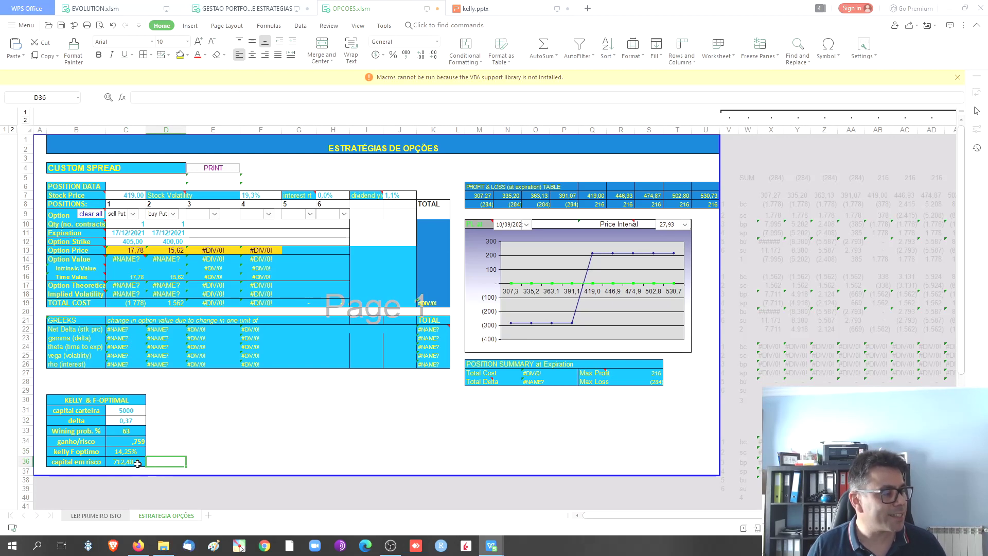
pyautogui.click(675, 382)
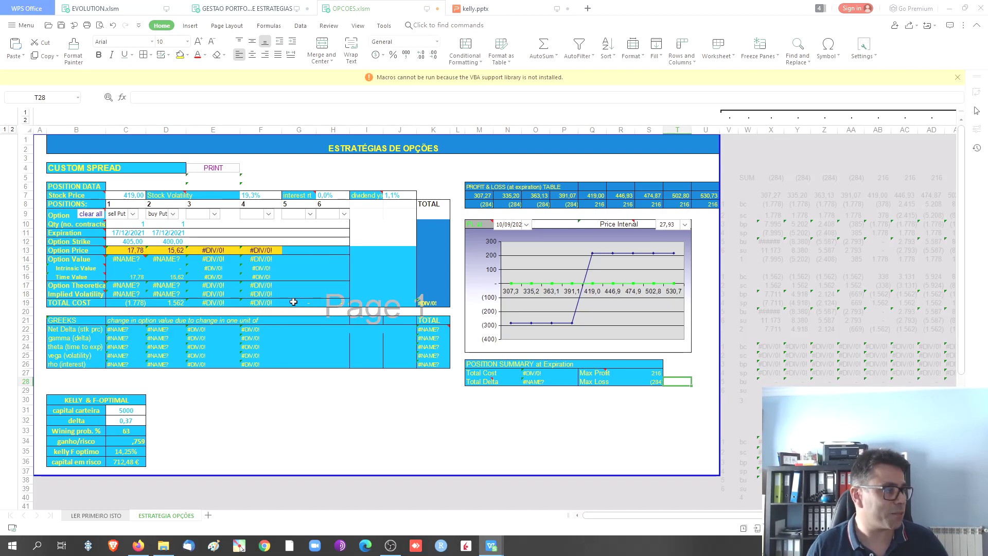
# Set the number of contracts to 2 for both the sell Put and the buy Put positions.
pyautogui.click(127, 224)
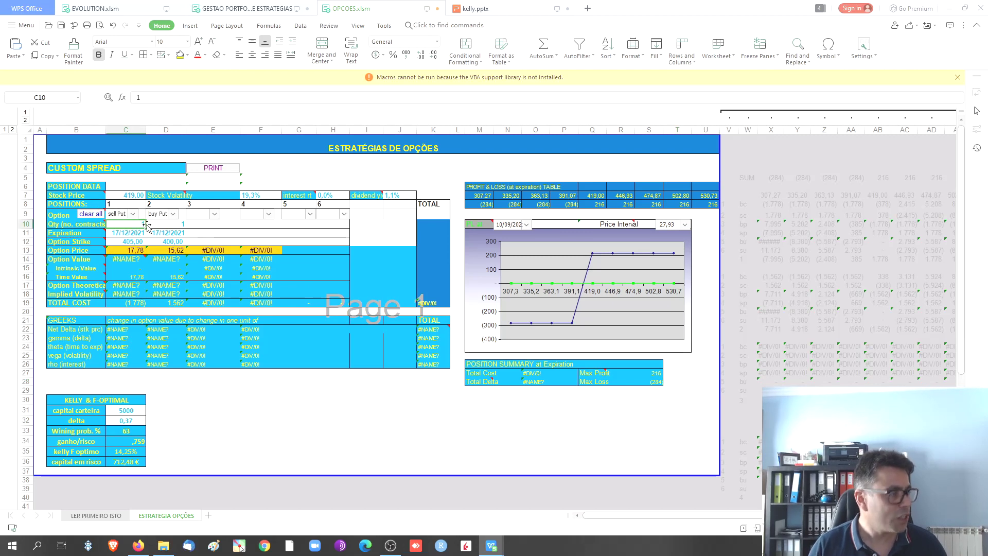
pyautogui.write('2')
pyautogui.press('Return')
pyautogui.click(182, 225)
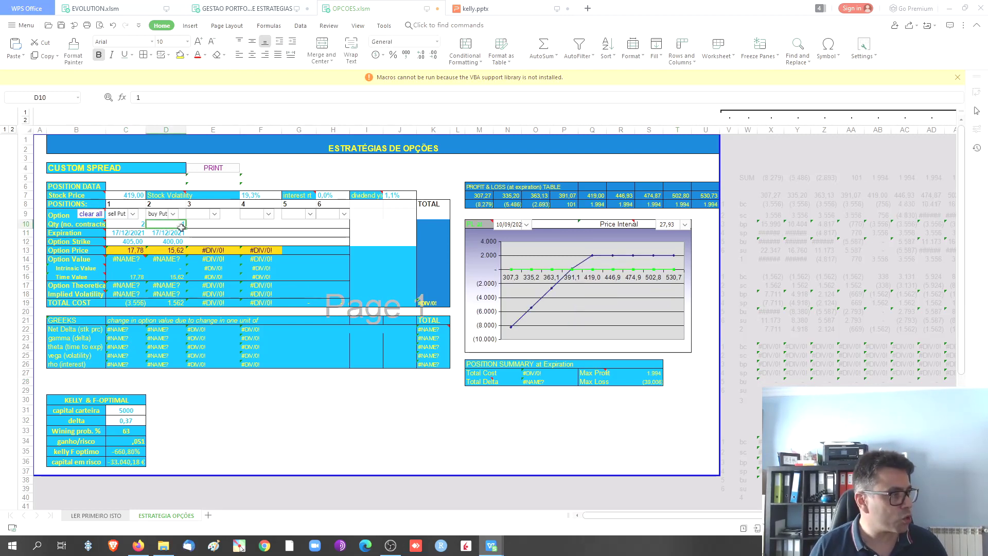
pyautogui.write('2')
pyautogui.press('Return')
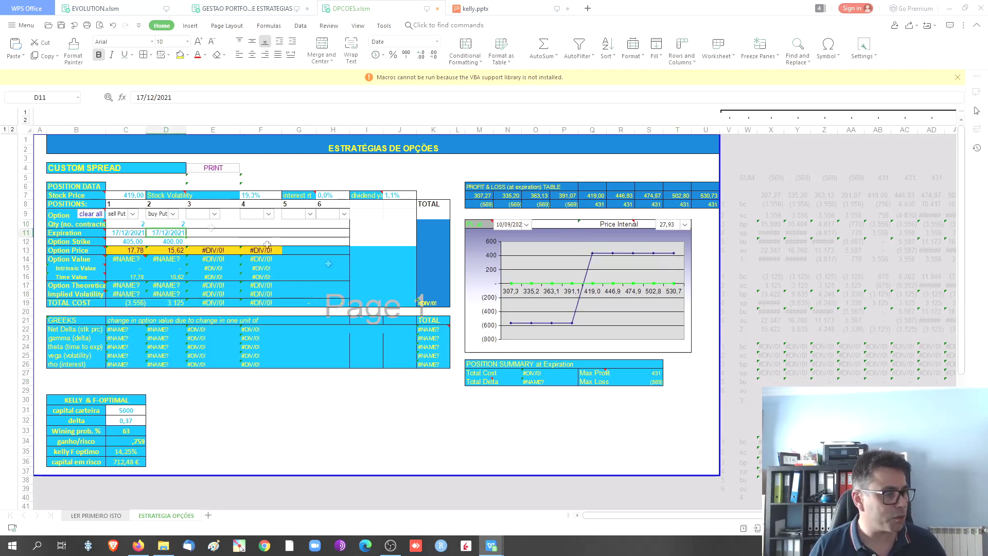
# Increase the quantity to 3 contracts on both put legs to test the spread's maximum loss.
pyautogui.click(135, 225)
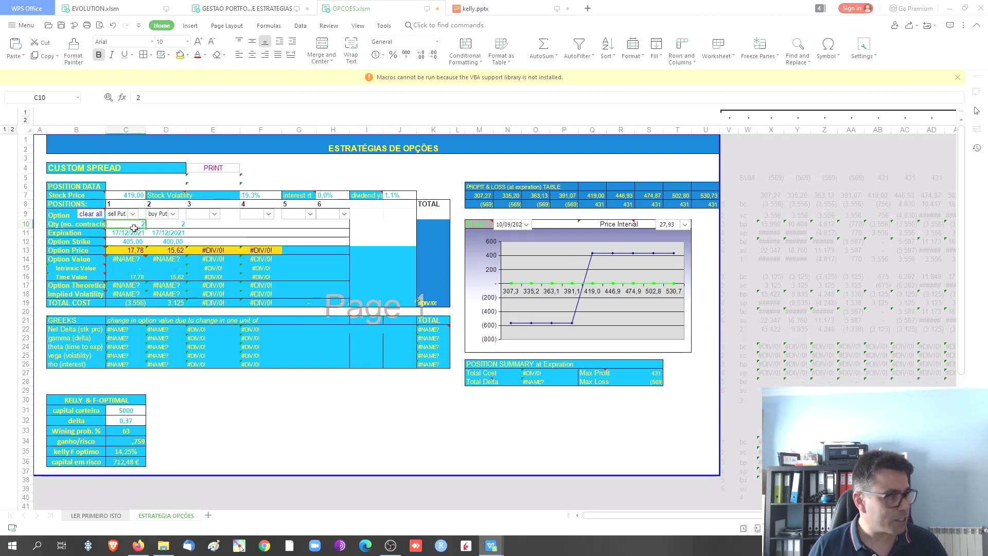
pyautogui.write('3')
pyautogui.press('Return')
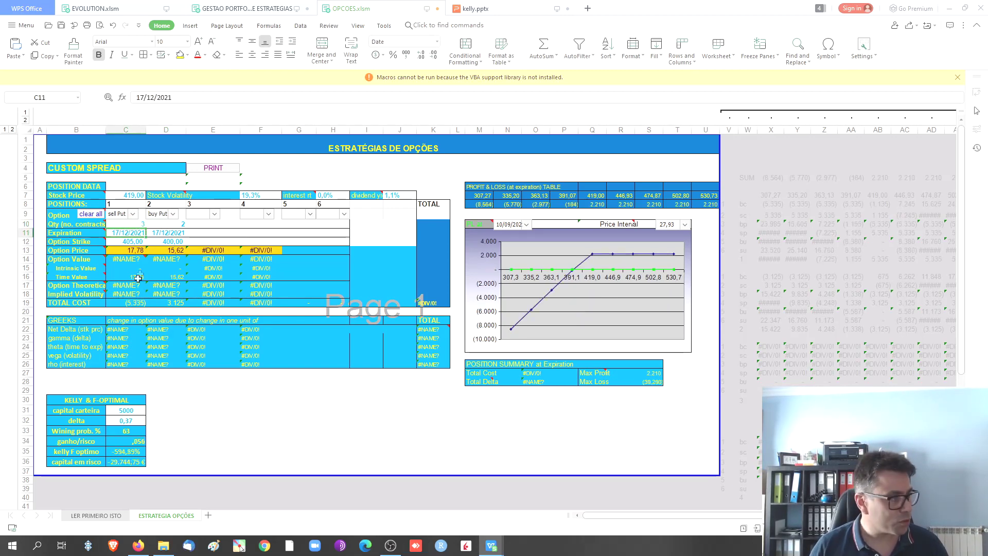
pyautogui.click(175, 225)
pyautogui.write('3')
pyautogui.press('Return')
pyautogui.click(535, 430)
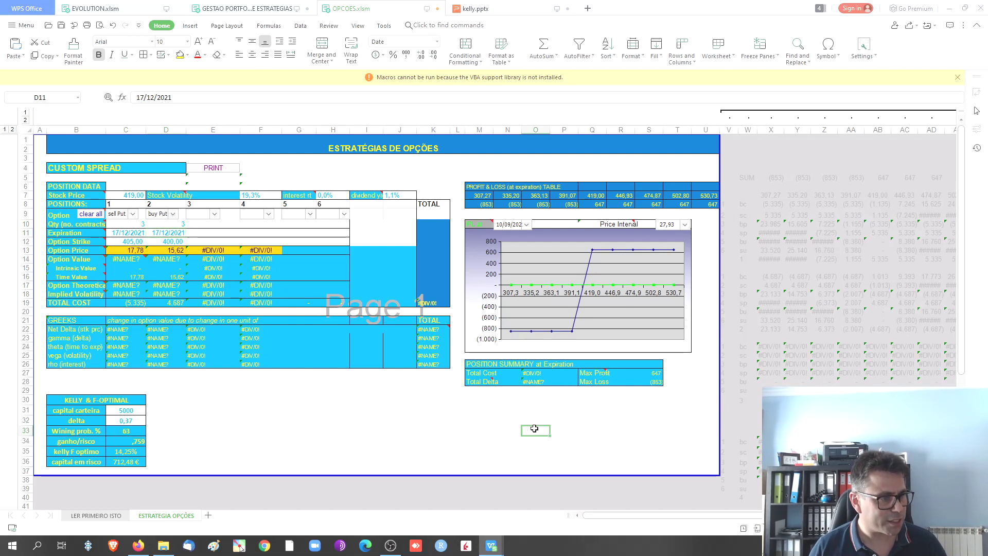
# Reduce the quantity of the sell Put and buy Put positions to 2 contracts each.
pyautogui.click(142, 223)
pyautogui.write('2')
pyautogui.press('Return')
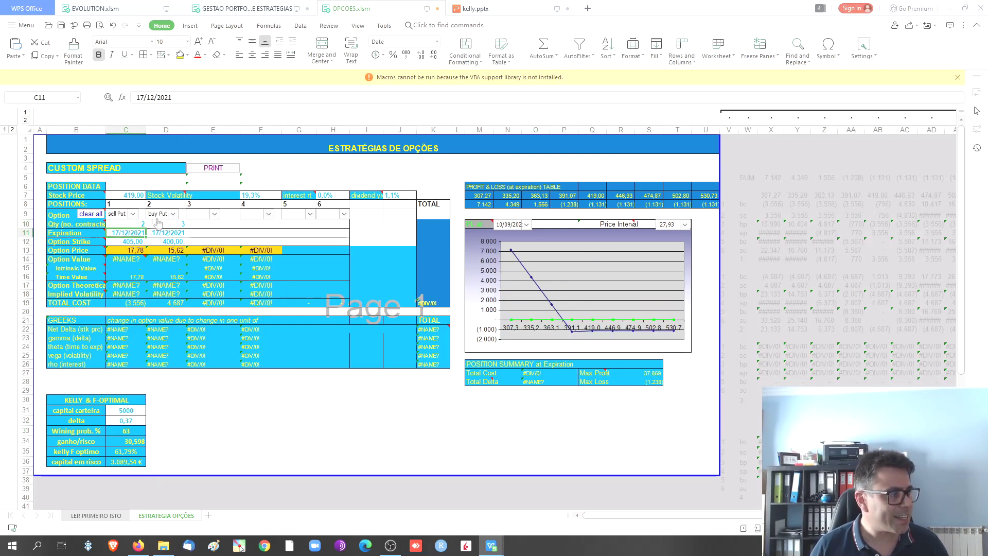
pyautogui.click(173, 224)
pyautogui.write('2')
pyautogui.press('Return')
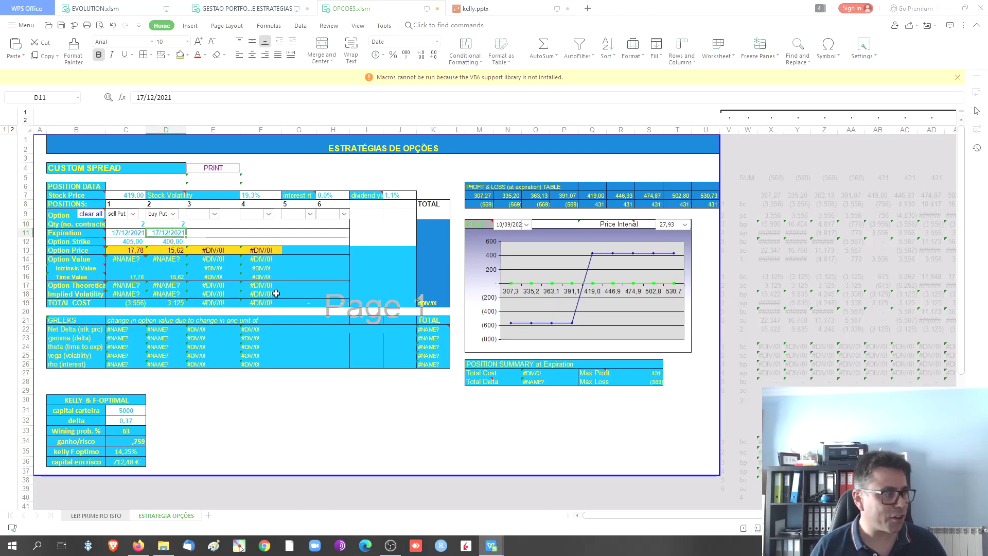
pyautogui.click(306, 428)
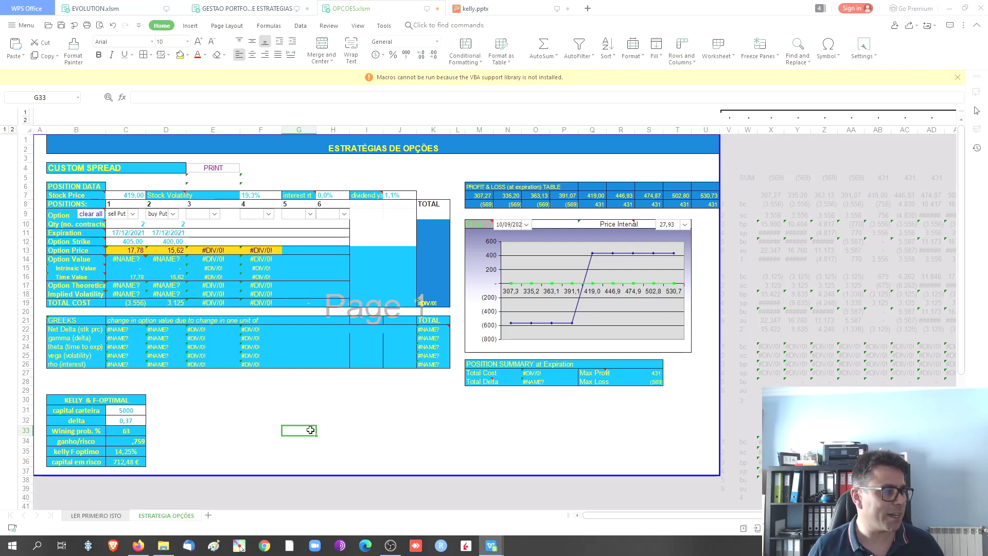
# Set the portfolio capital to 25000 in the Kelly & F-Optimal table.
pyautogui.click(126, 410)
pyautogui.write('2')
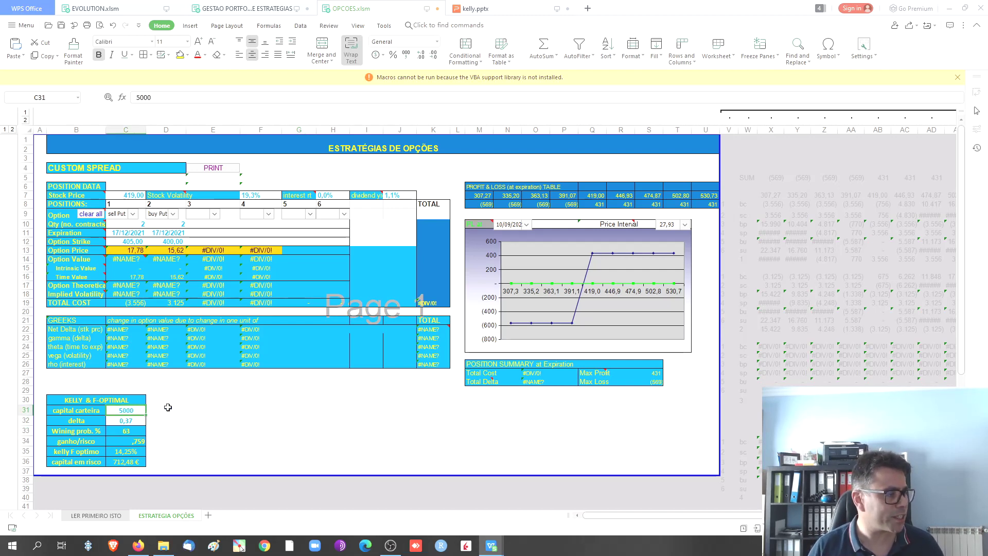
pyautogui.write('5000')
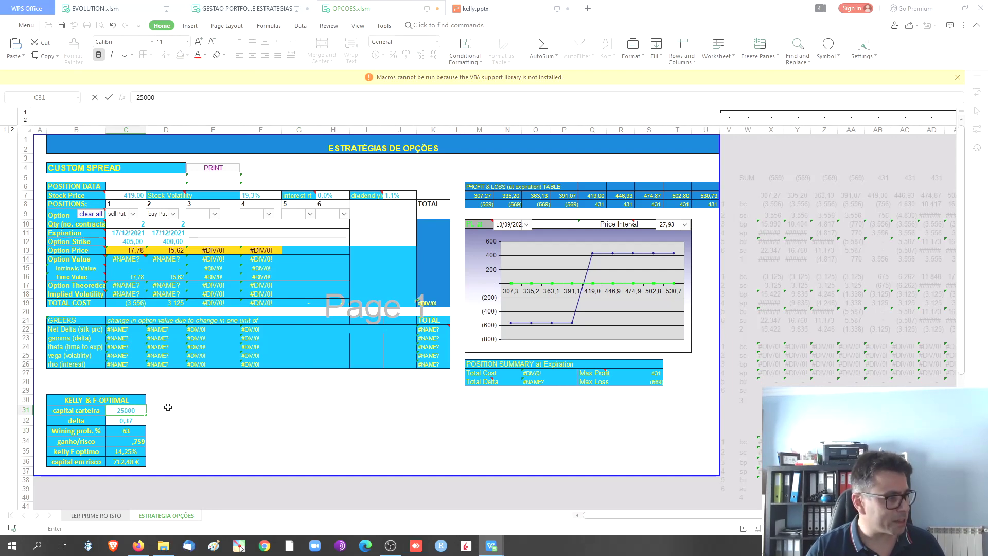
pyautogui.press('Return')
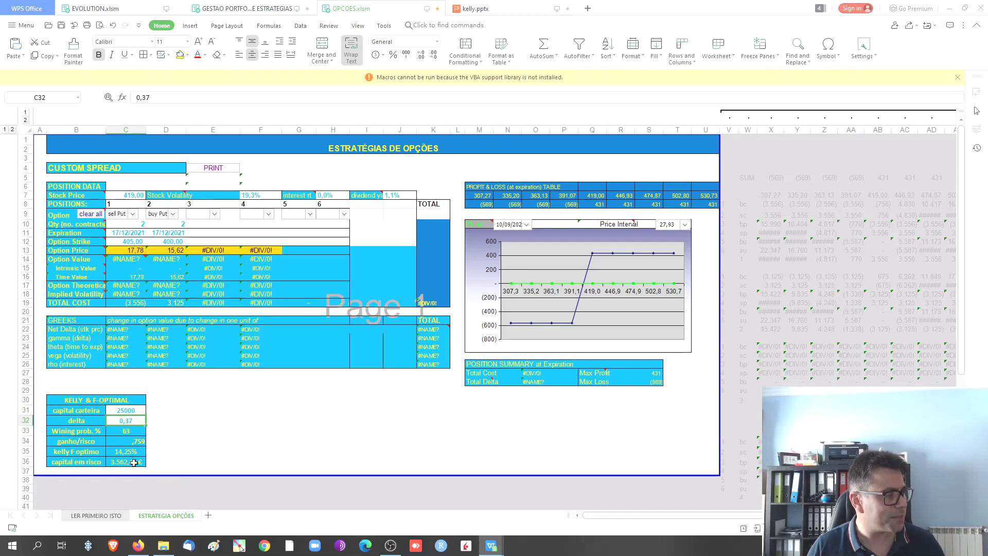
# Set the quantity of both the sell Put and buy Put positions to 6 contracts.
pyautogui.click(134, 224)
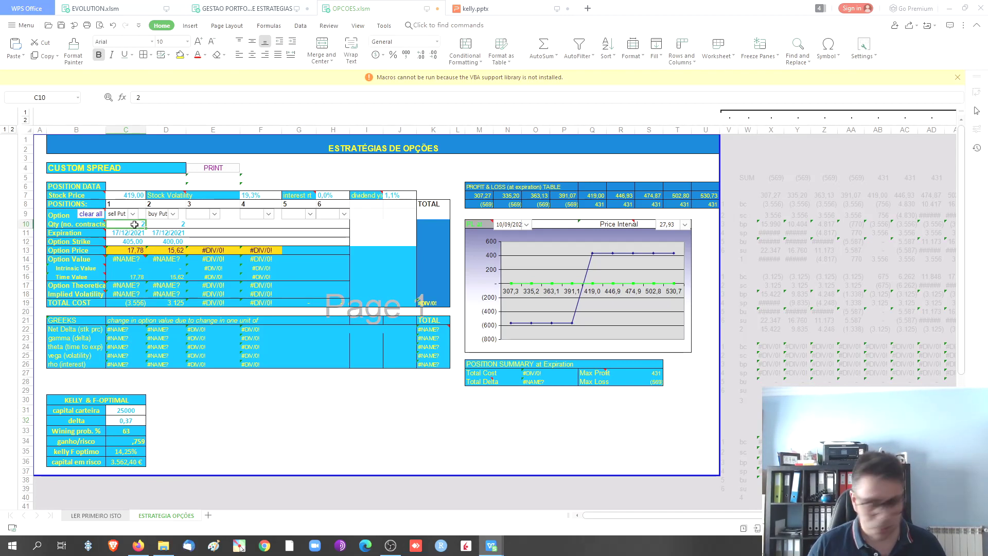
pyautogui.write('6')
pyautogui.press('Return')
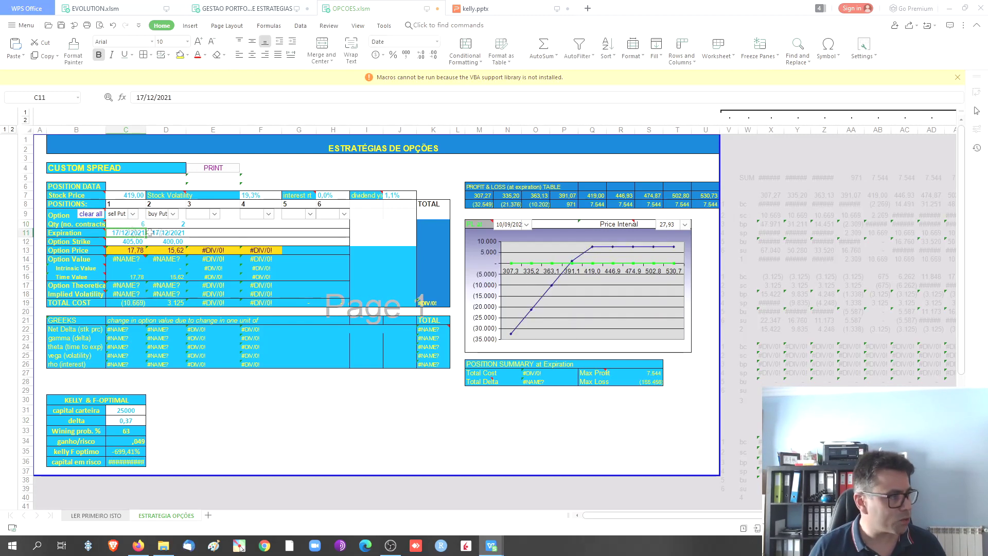
pyautogui.click(172, 225)
pyautogui.write('6')
pyautogui.press('Return')
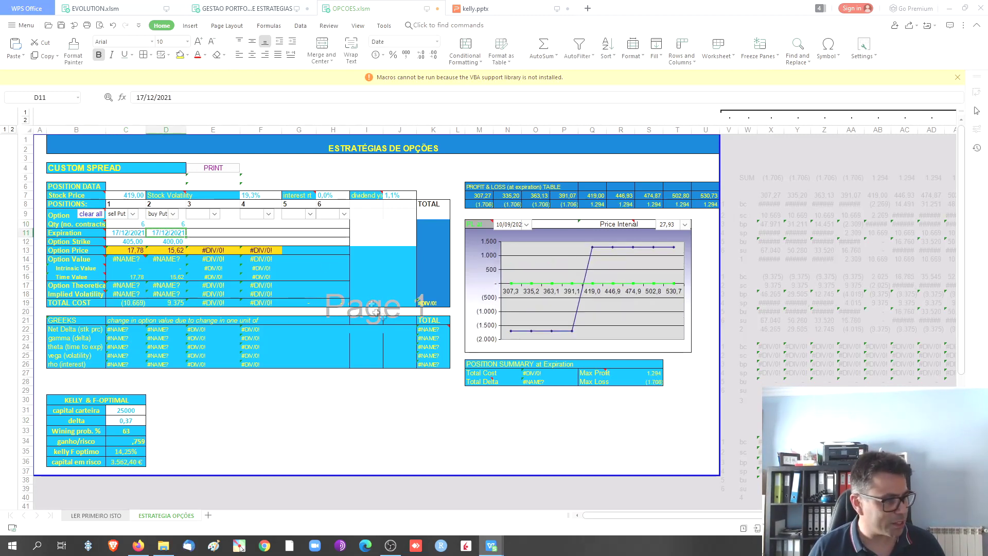
# Raise the number of contracts to 12 on both the sell Put and buy Put legs.
pyautogui.click(138, 224)
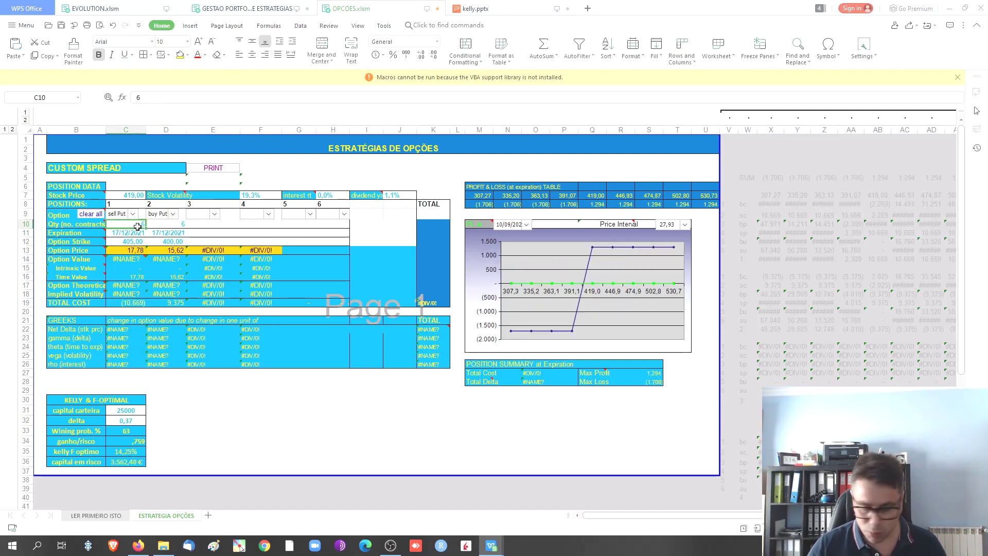
pyautogui.write('12')
pyautogui.press('Return')
pyautogui.click(174, 224)
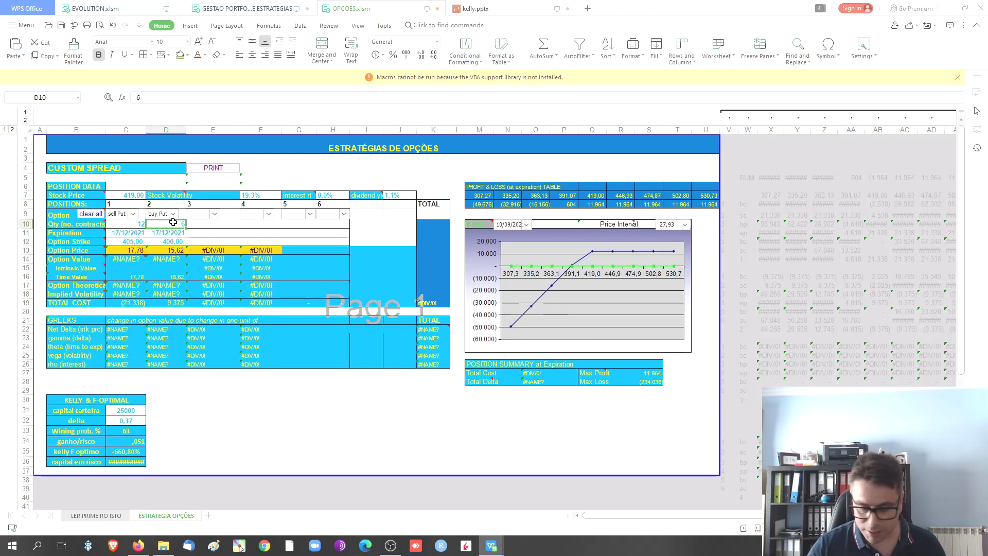
pyautogui.write('12')
pyautogui.press('Return')
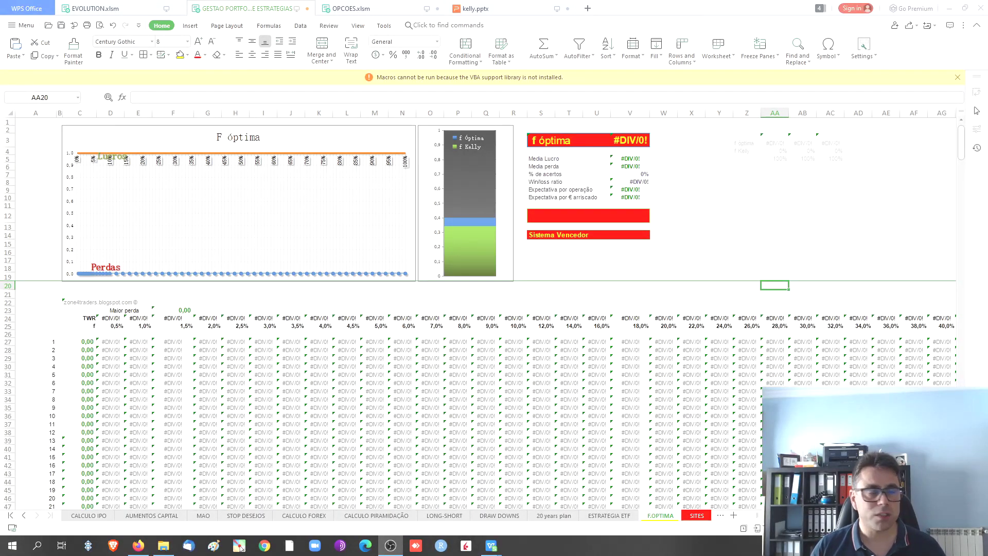
# Open the JORNAL TRADING sheet of the portfolio management workbook and look through its trade rows.
pyautogui.click(26, 515)
pyautogui.click(26, 515)
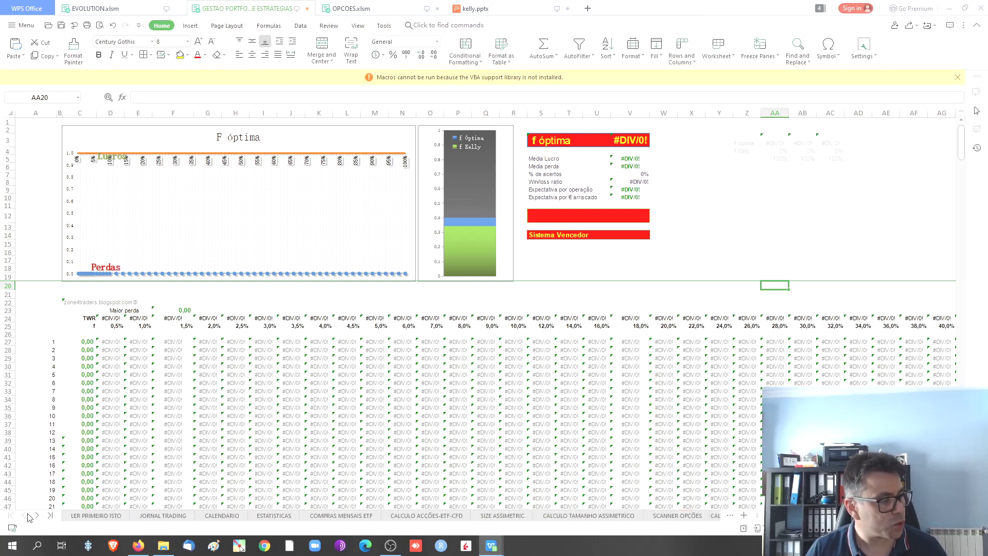
pyautogui.click(174, 516)
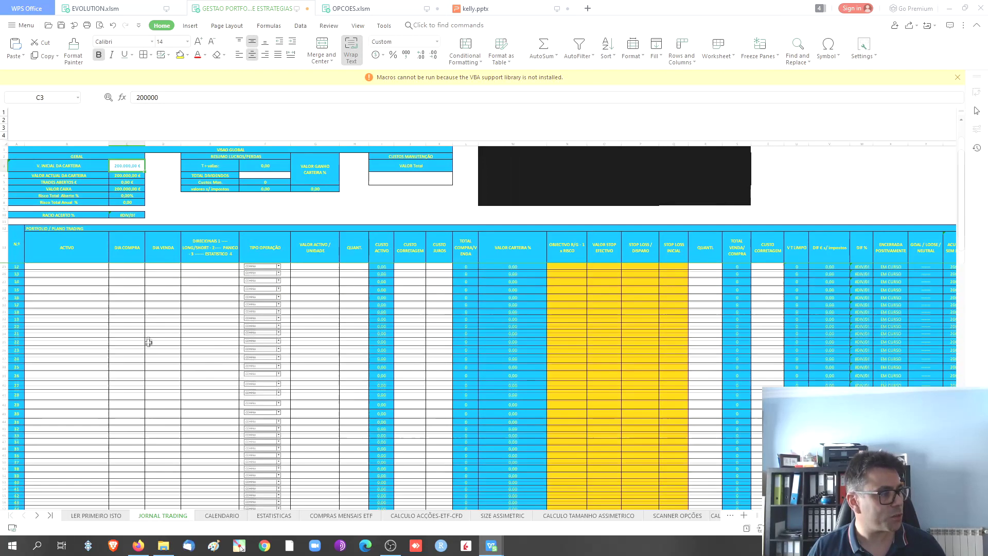
pyautogui.scroll(-5, 148, 341)
pyautogui.scroll(5, 146, 382)
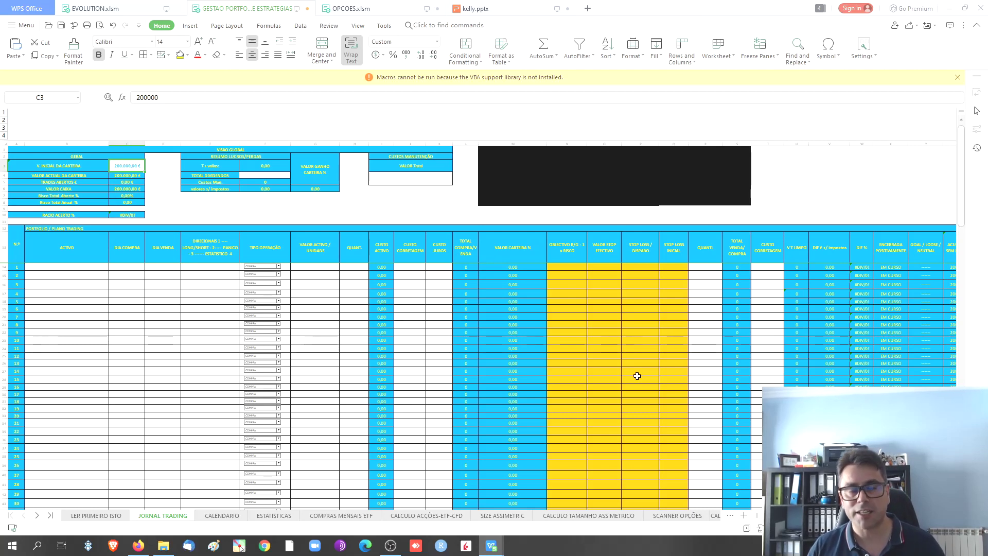
# Return to the F.OPTIMA sheet near the end of the portfolio management workbook.
pyautogui.click(40, 516)
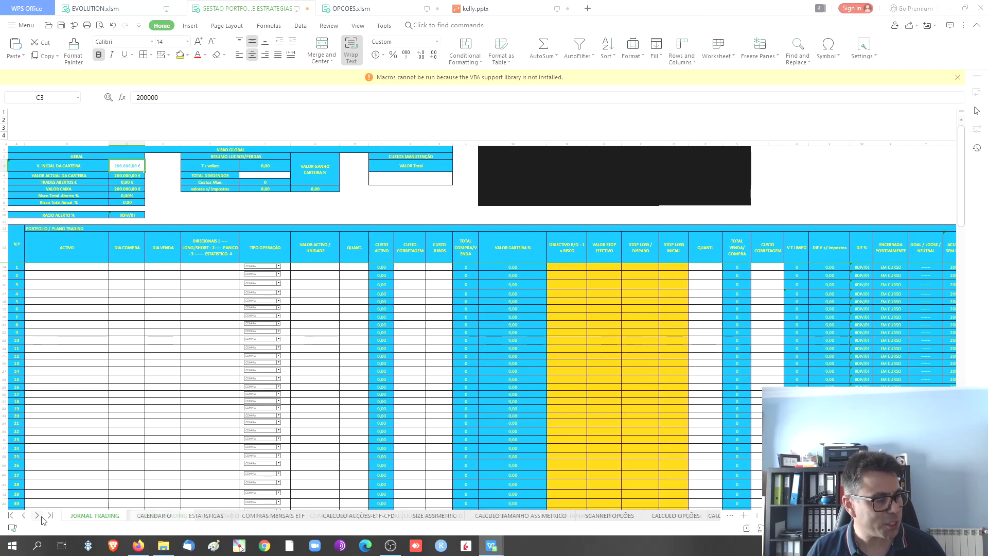
pyautogui.click(40, 516)
pyautogui.click(40, 516)
pyautogui.click(41, 516)
pyautogui.click(41, 516)
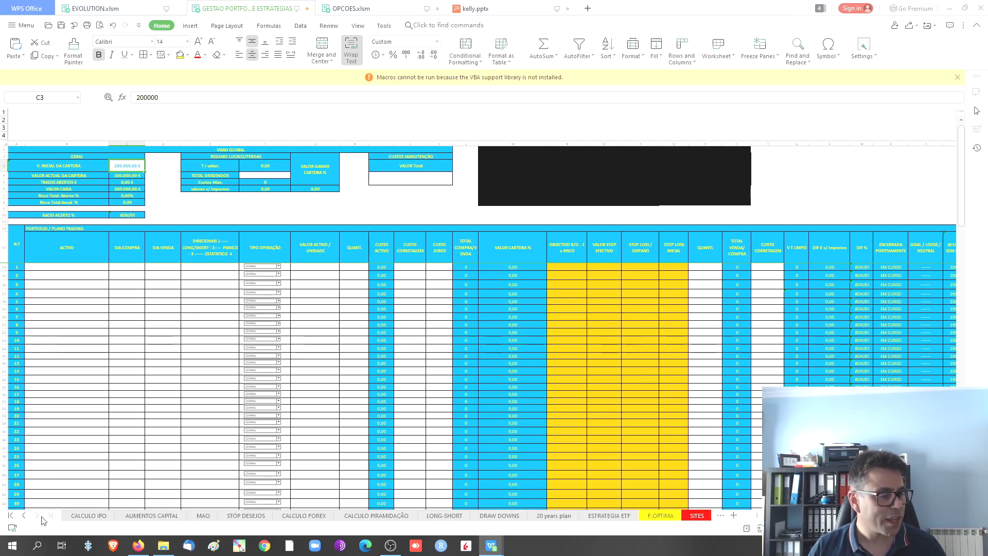
pyautogui.click(661, 515)
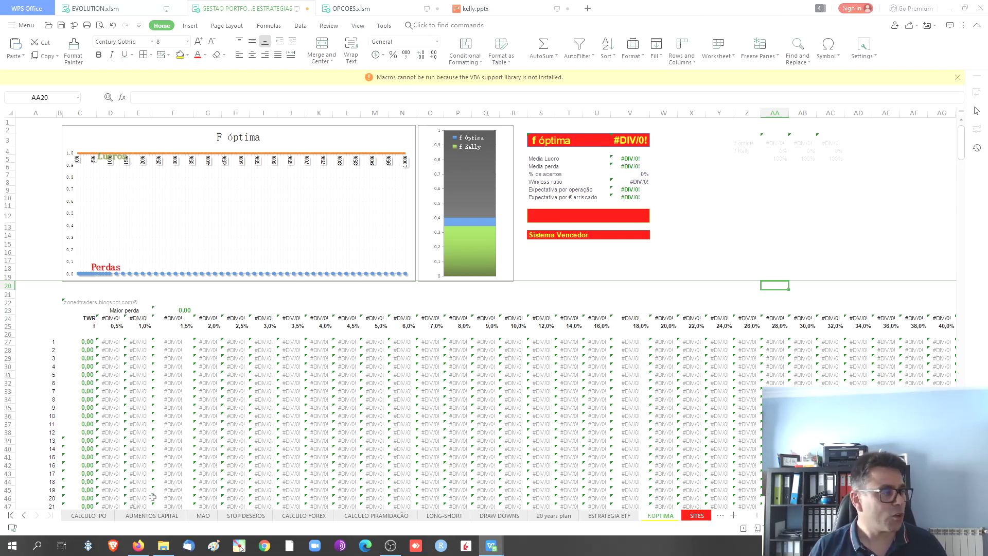
# Enter 50 as the result of trade 1 in cell C27 of the F.OPTIMA sheet.
pyautogui.click(79, 344)
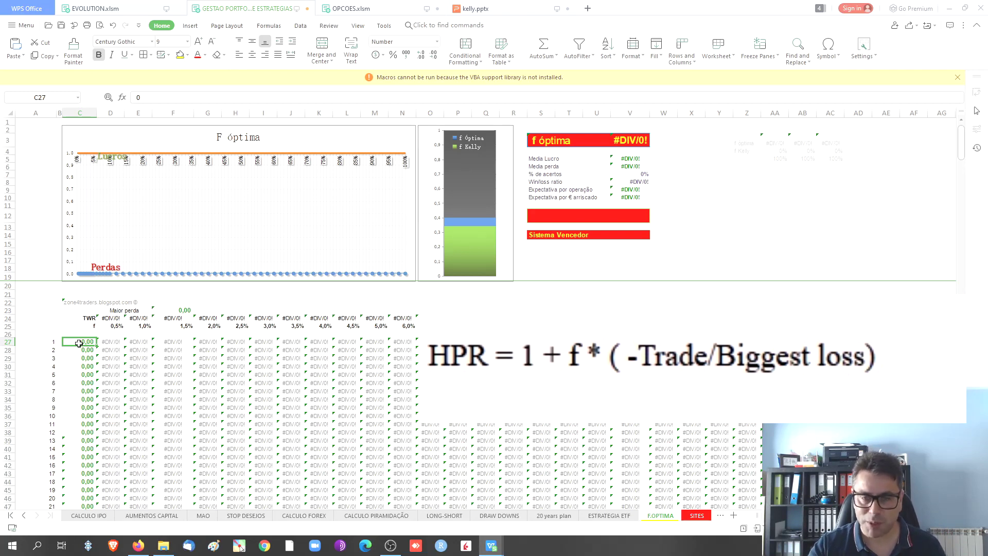
pyautogui.write('50')
pyautogui.press('Return')
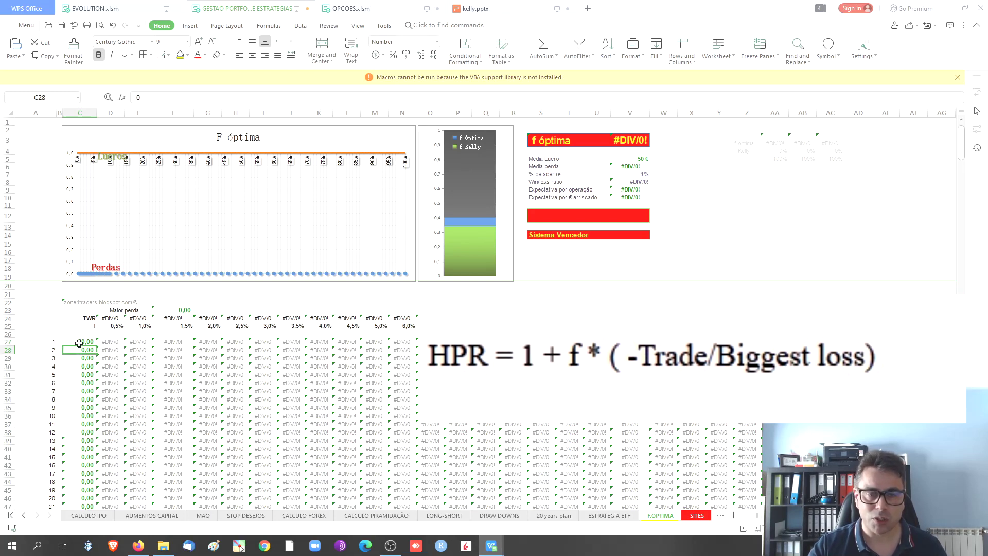